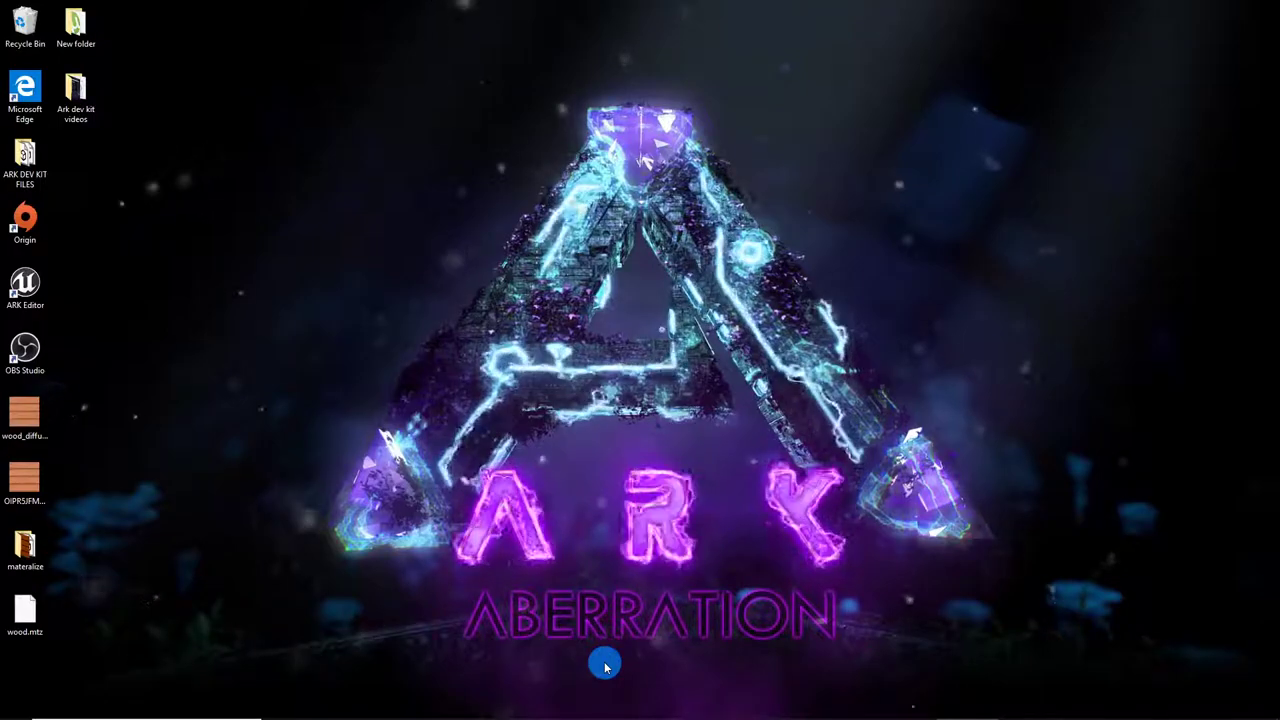
# - Switch to the ARK Dev Kit and open the wood static mesh from the tm mod's wood foundation folder
pyautogui.moveTo(612, 715)
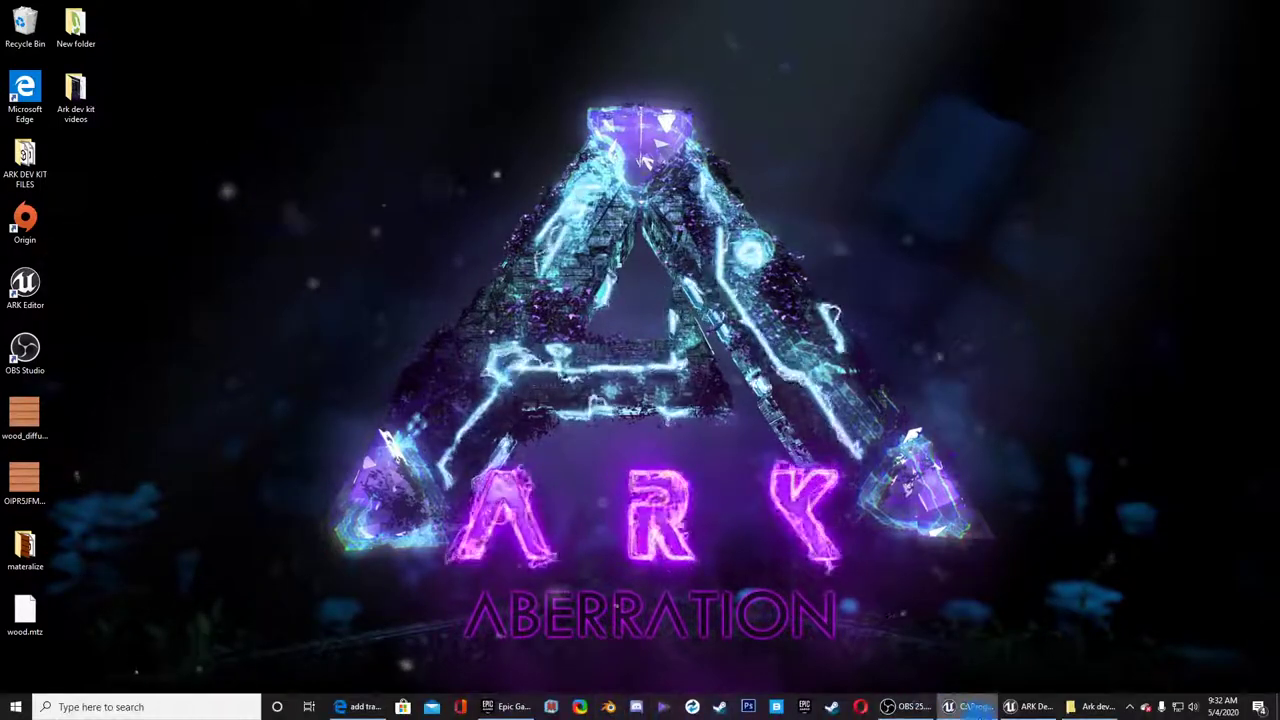
pyautogui.click(1010, 707)
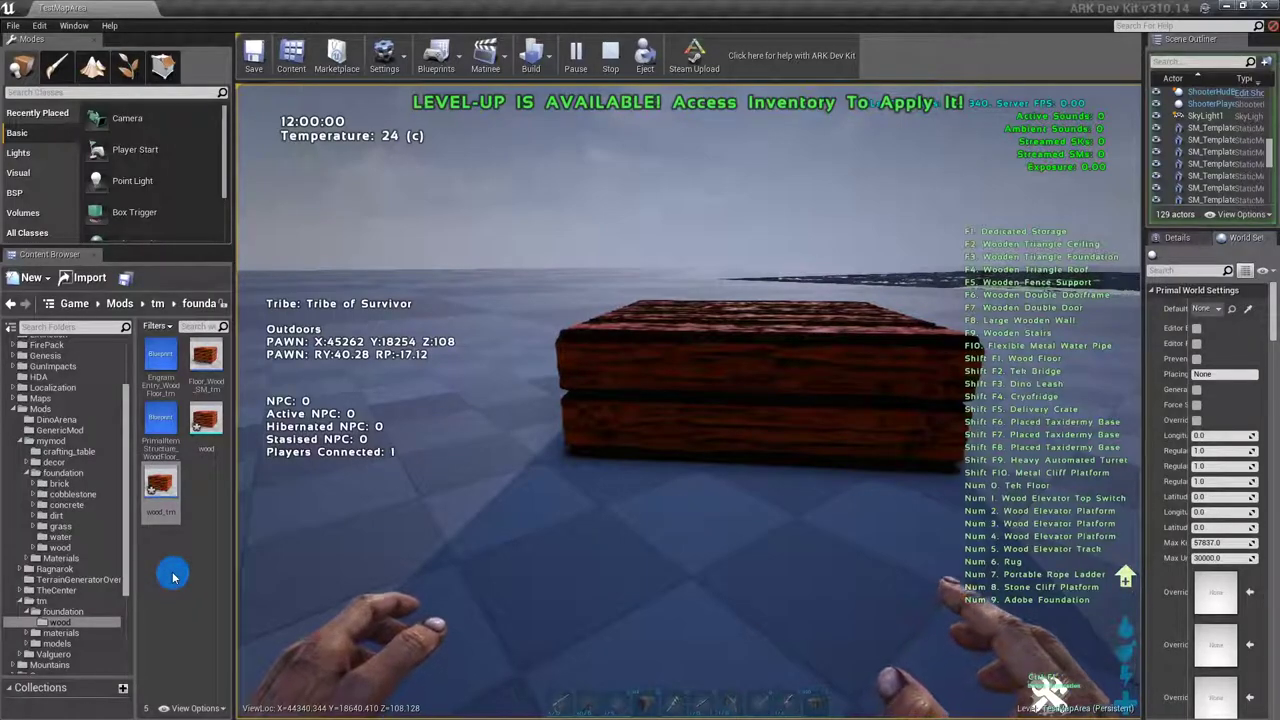
pyautogui.doubleClick(207, 424)
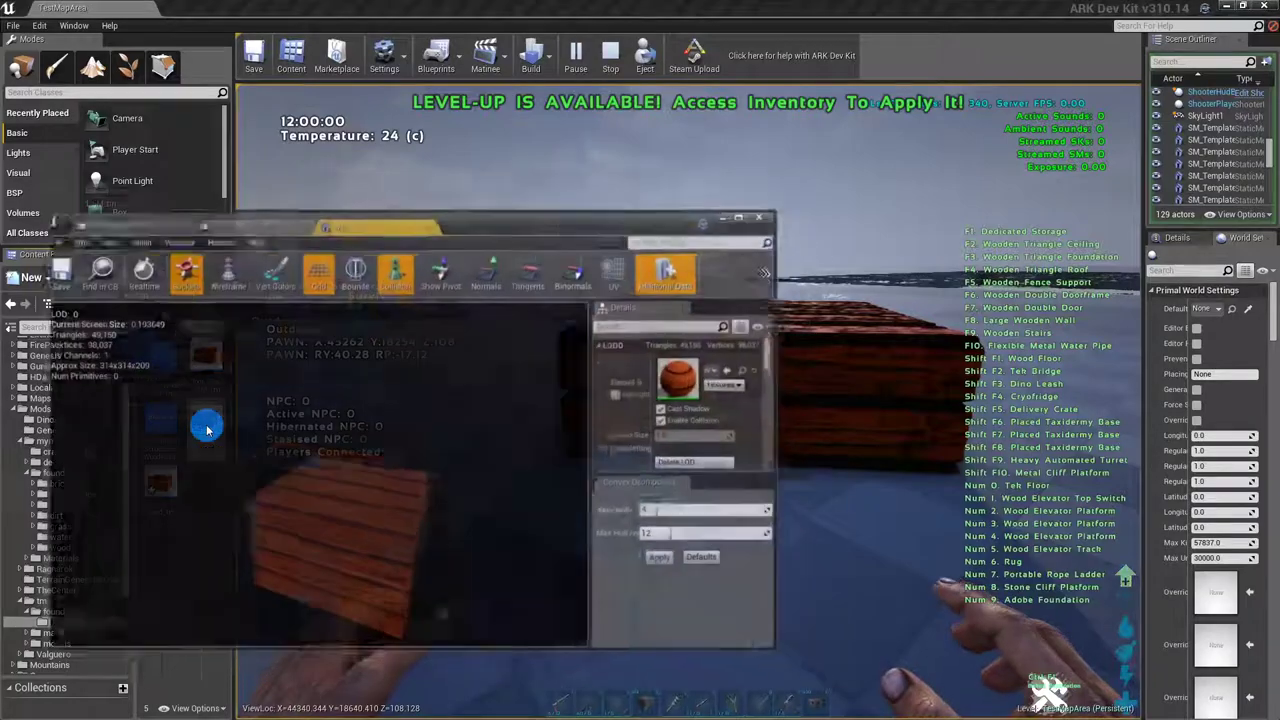
pyautogui.moveTo(509, 200); pyautogui.dragTo(770, 182)
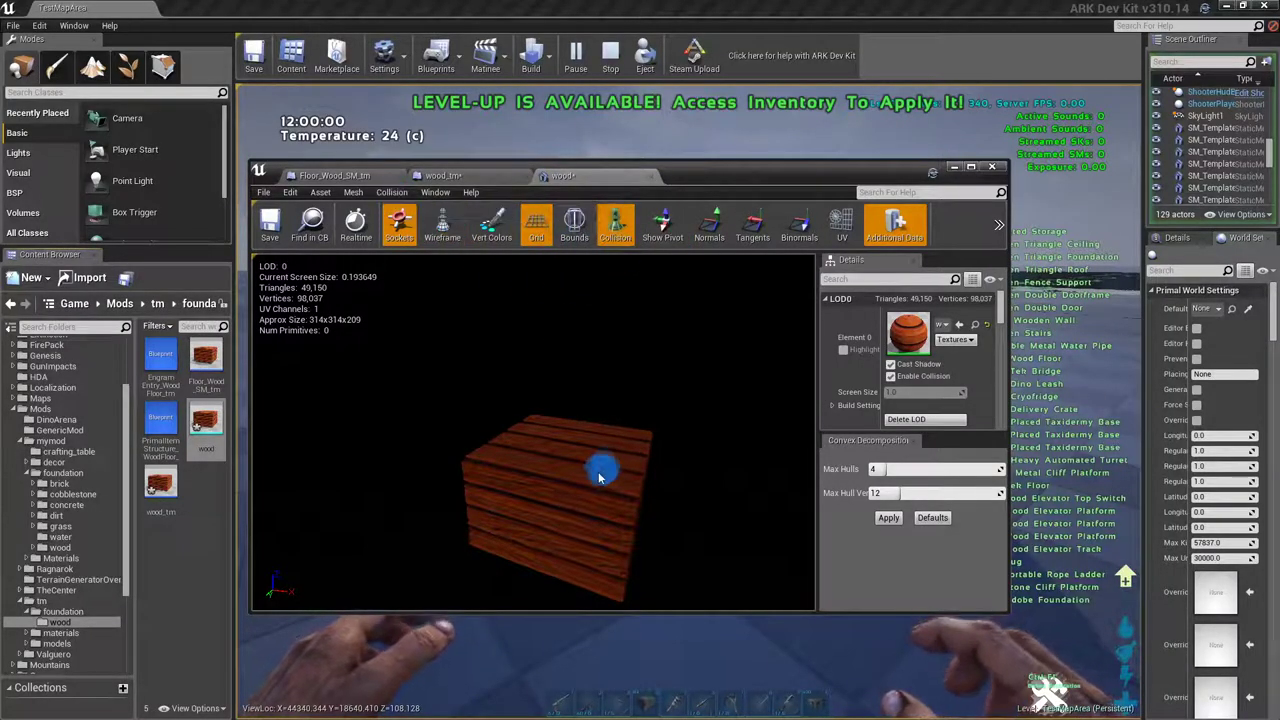
pyautogui.moveTo(600, 466); pyautogui.dragTo(597, 474)
pyautogui.moveTo(598, 474); pyautogui.dragTo(591, 511, button='right')
pyautogui.scroll(5, 595, 483)
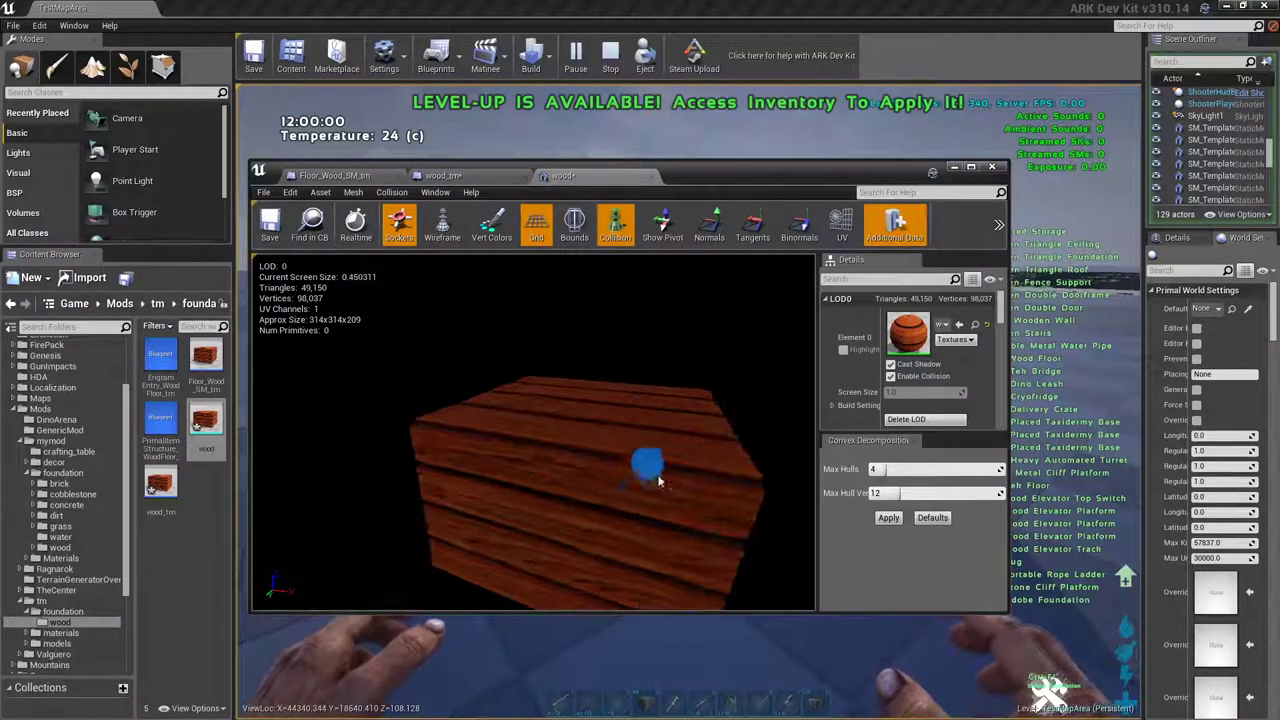
# - Hide the viewport grid in the wood mesh editor and keep the collision display on
pyautogui.click(612, 228)
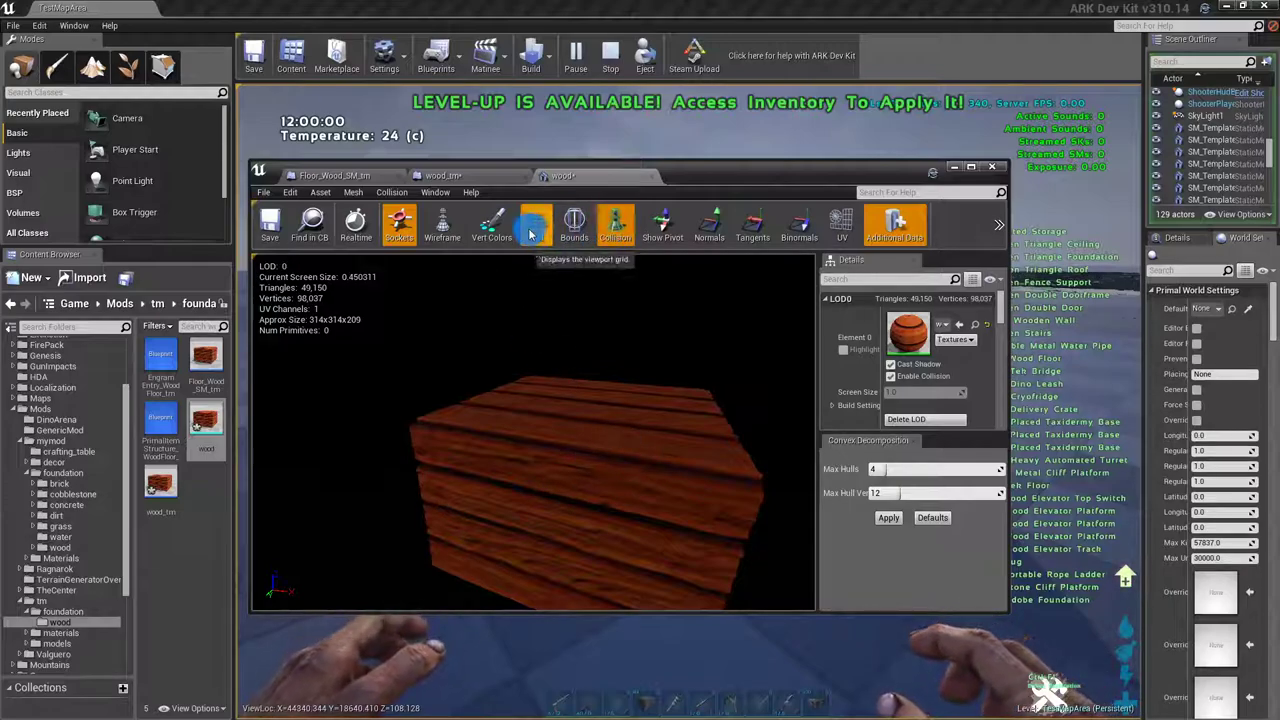
pyautogui.click(616, 228)
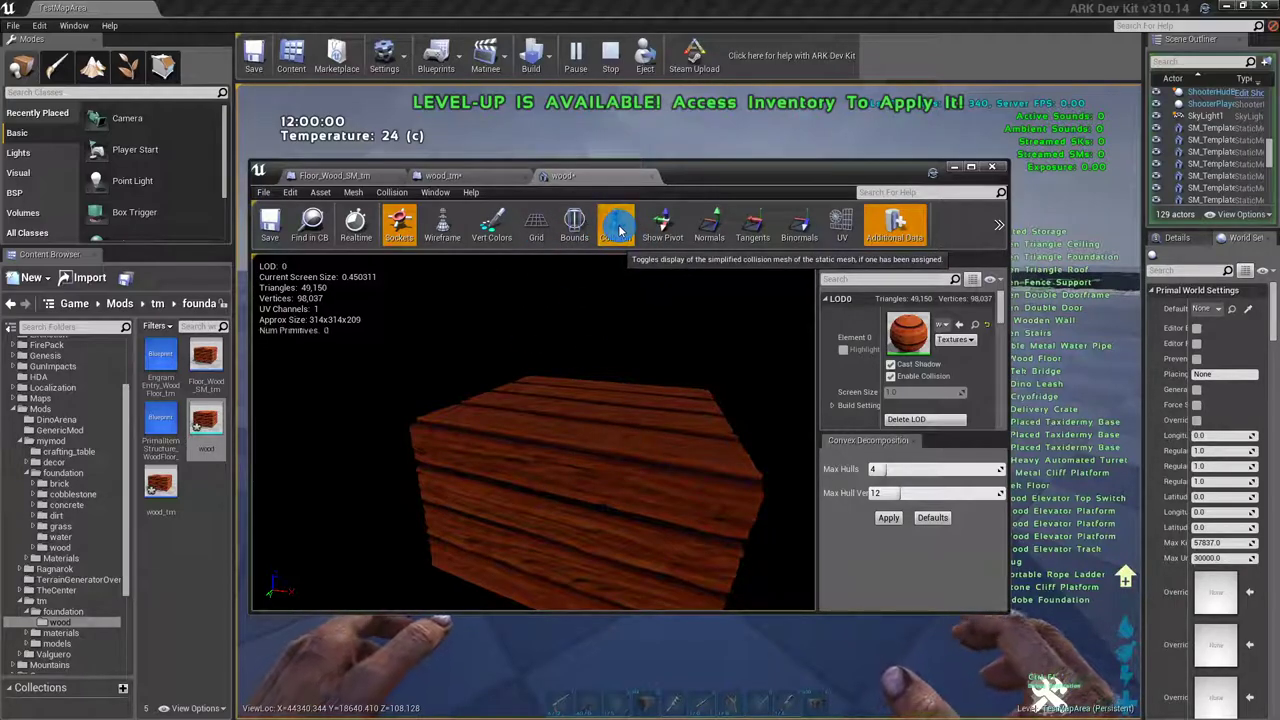
pyautogui.click(618, 228)
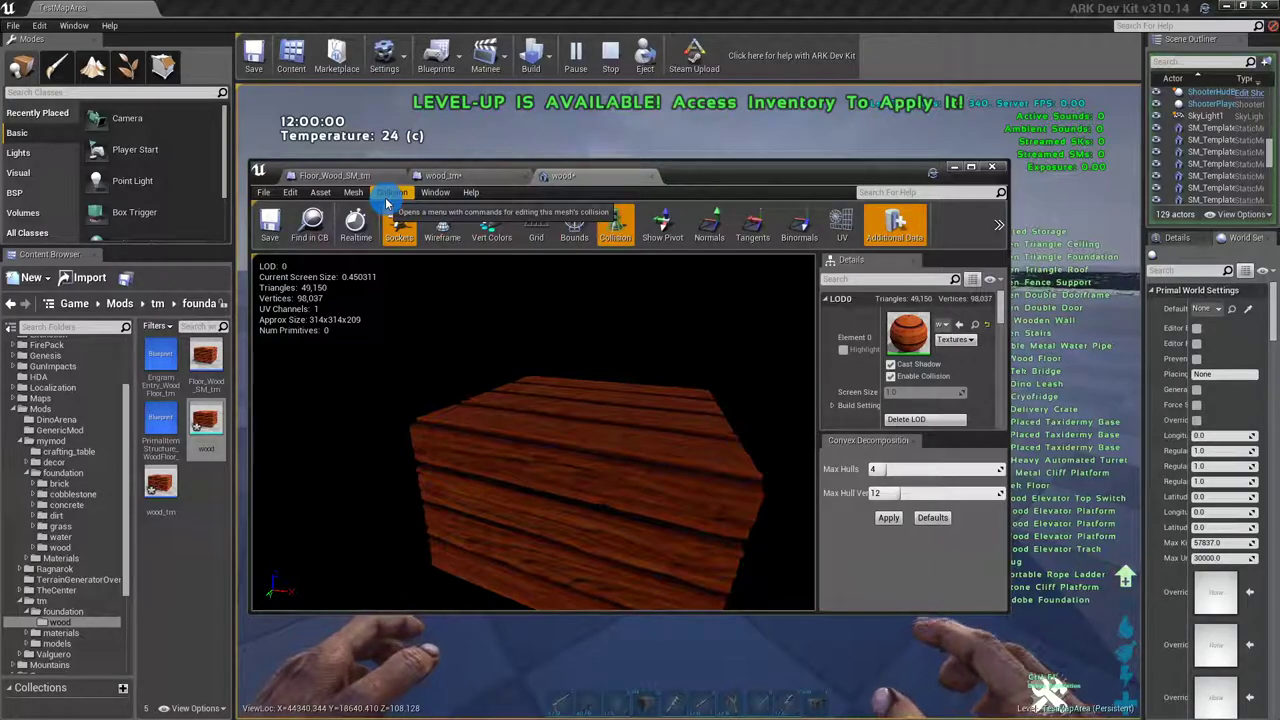
# - Add a sphere simplified collision to the wood mesh
pyautogui.click(388, 196)
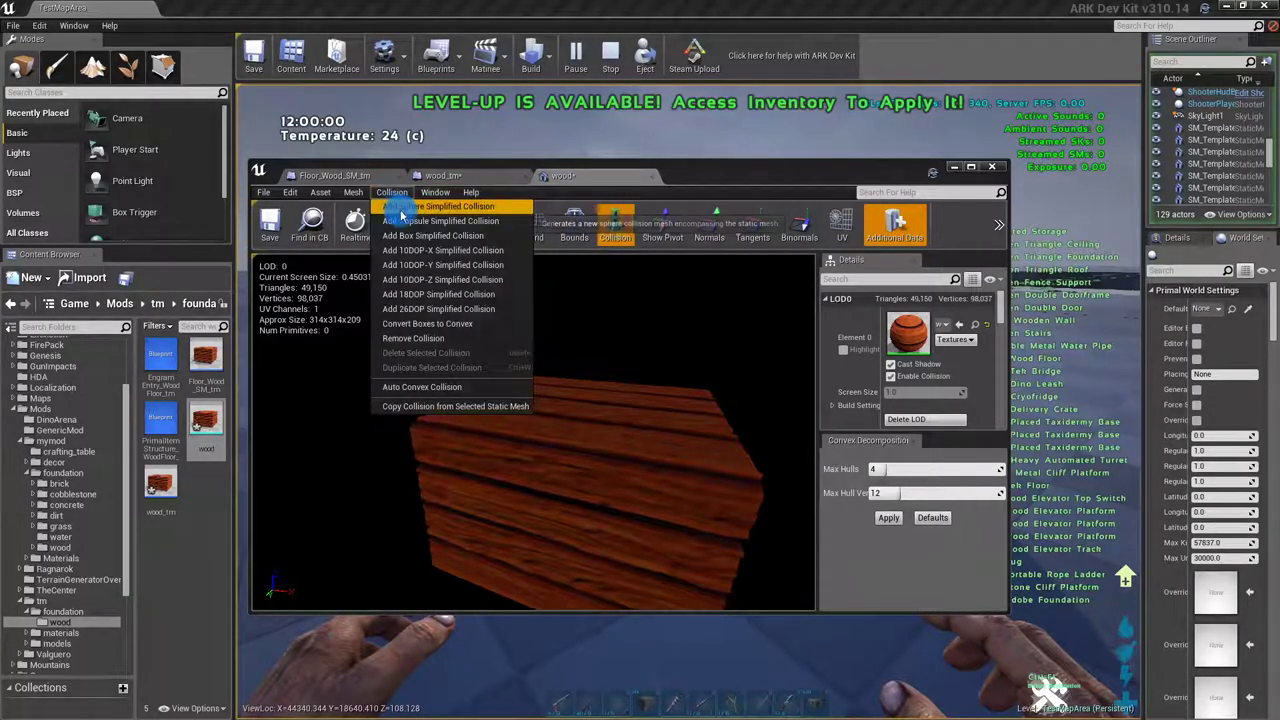
pyautogui.click(405, 206)
pyautogui.scroll(-3, 558, 460)
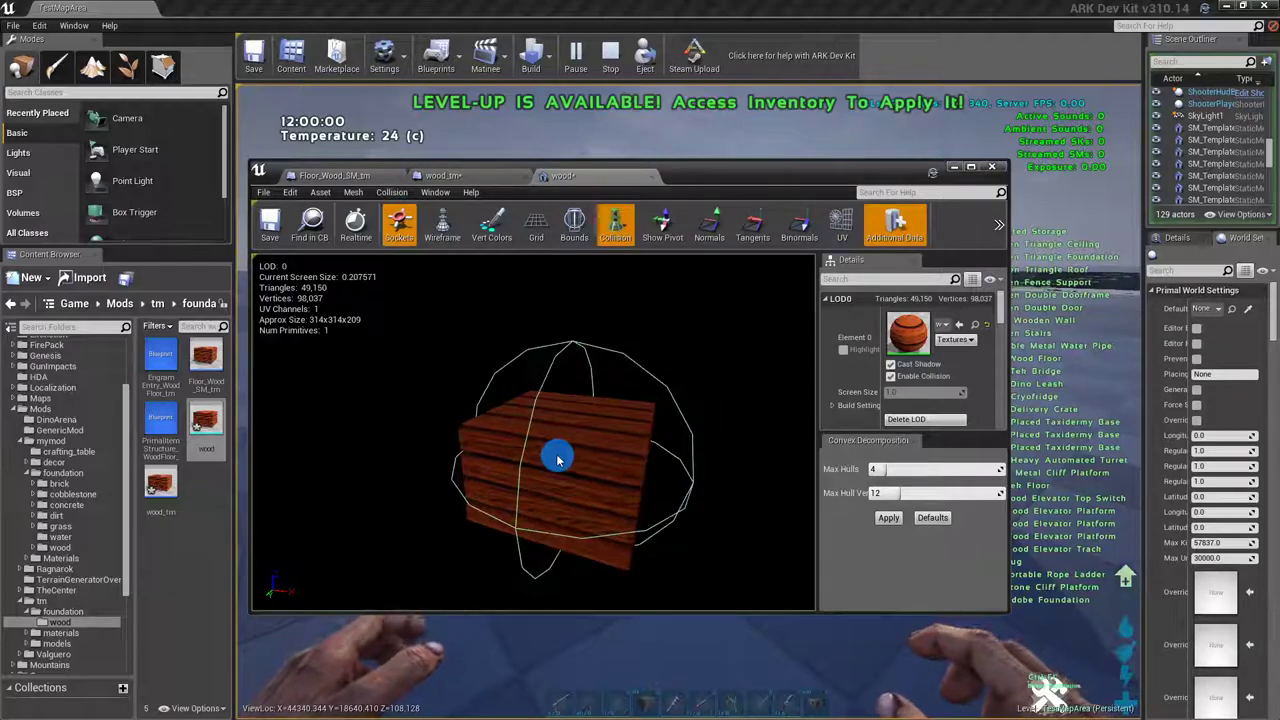
pyautogui.scroll(2, 555, 450)
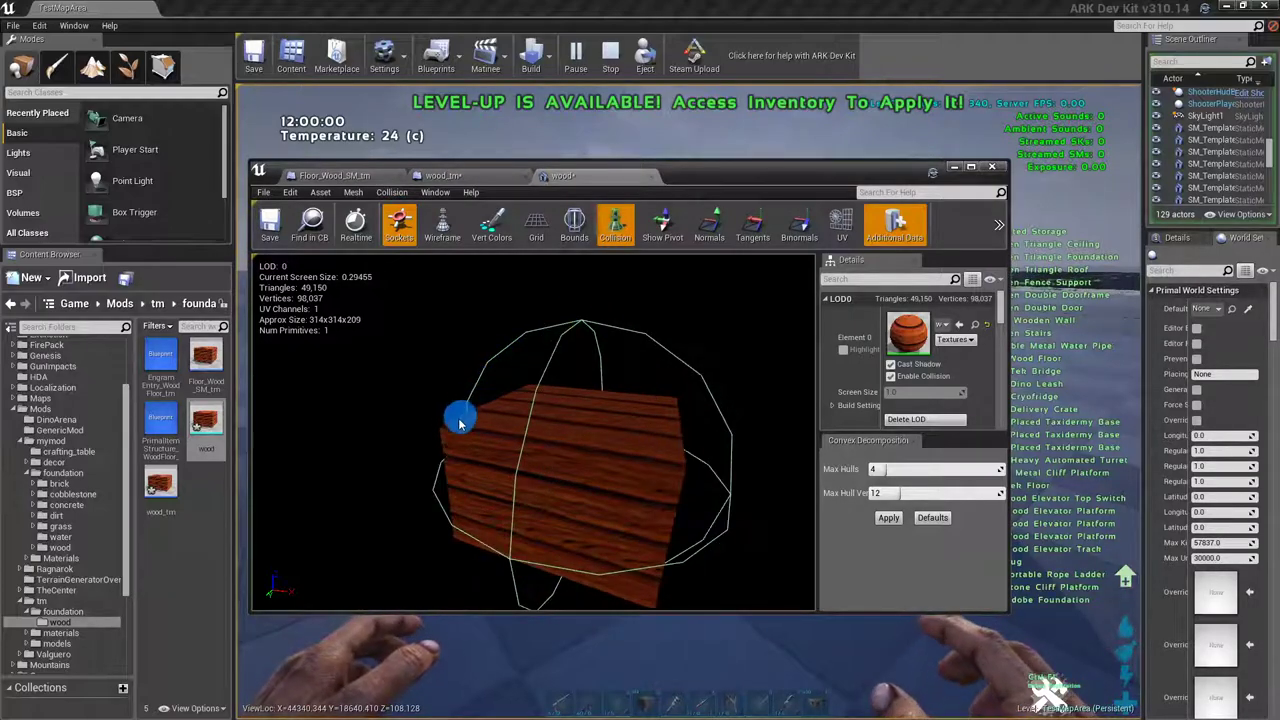
# - Add a box simplified collision around the wood mesh and select it
pyautogui.click(391, 192)
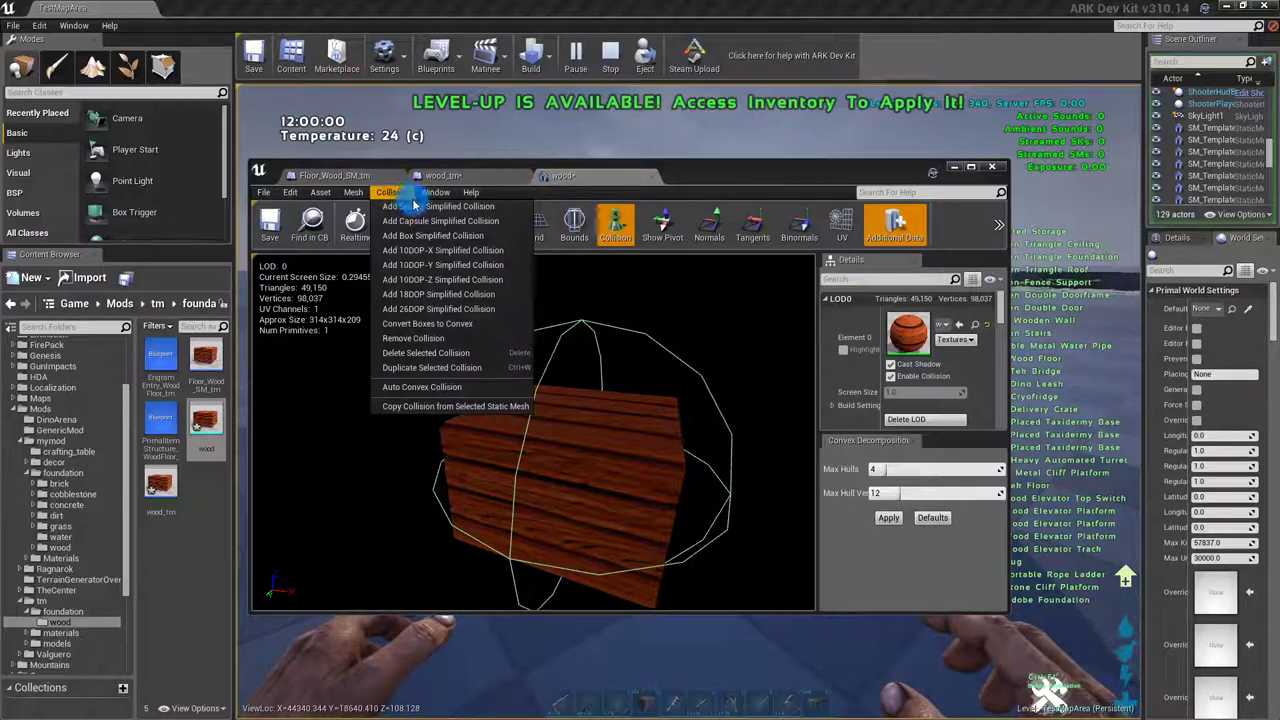
pyautogui.click(430, 228)
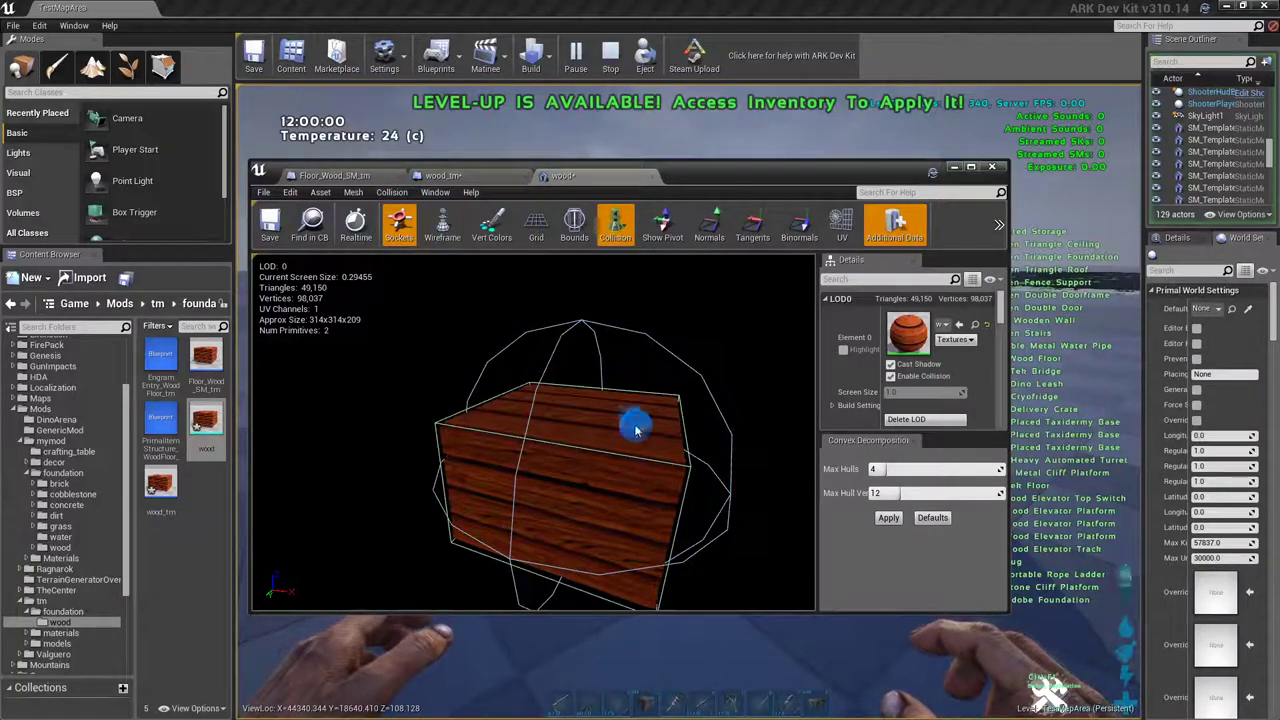
pyautogui.click(553, 385)
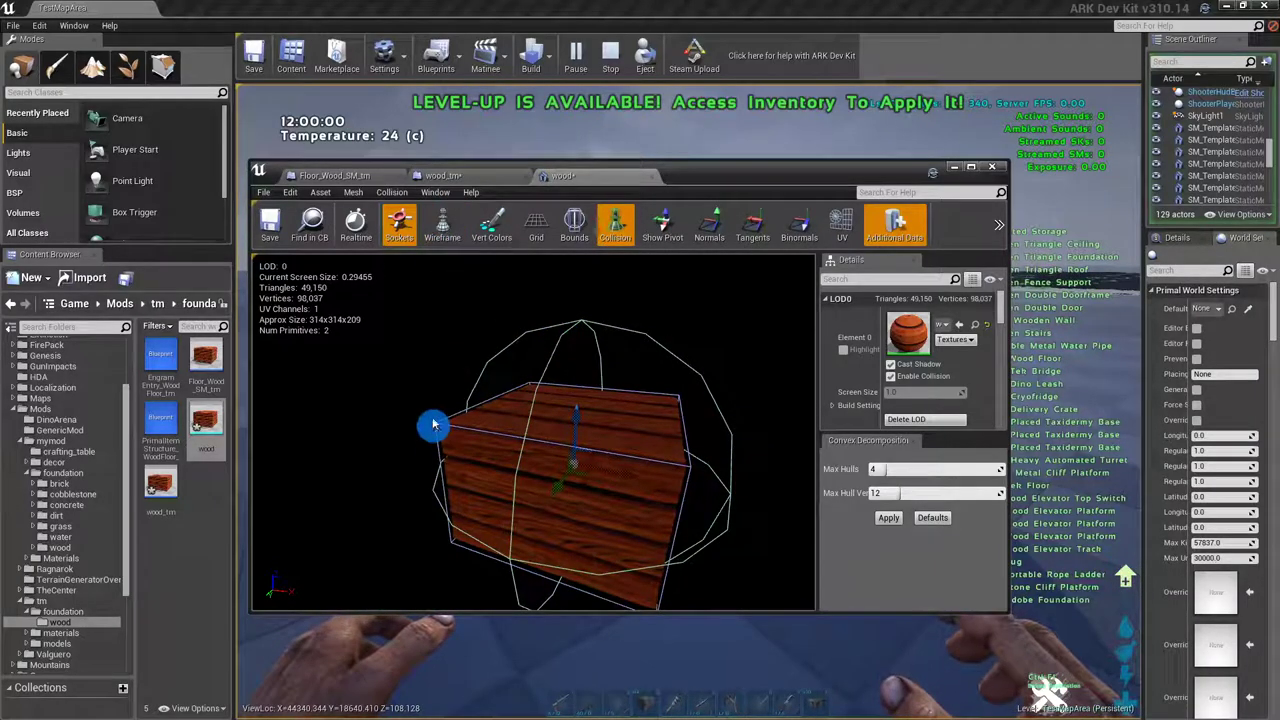
# - Remove all collision from the wood mesh
pyautogui.click(399, 199)
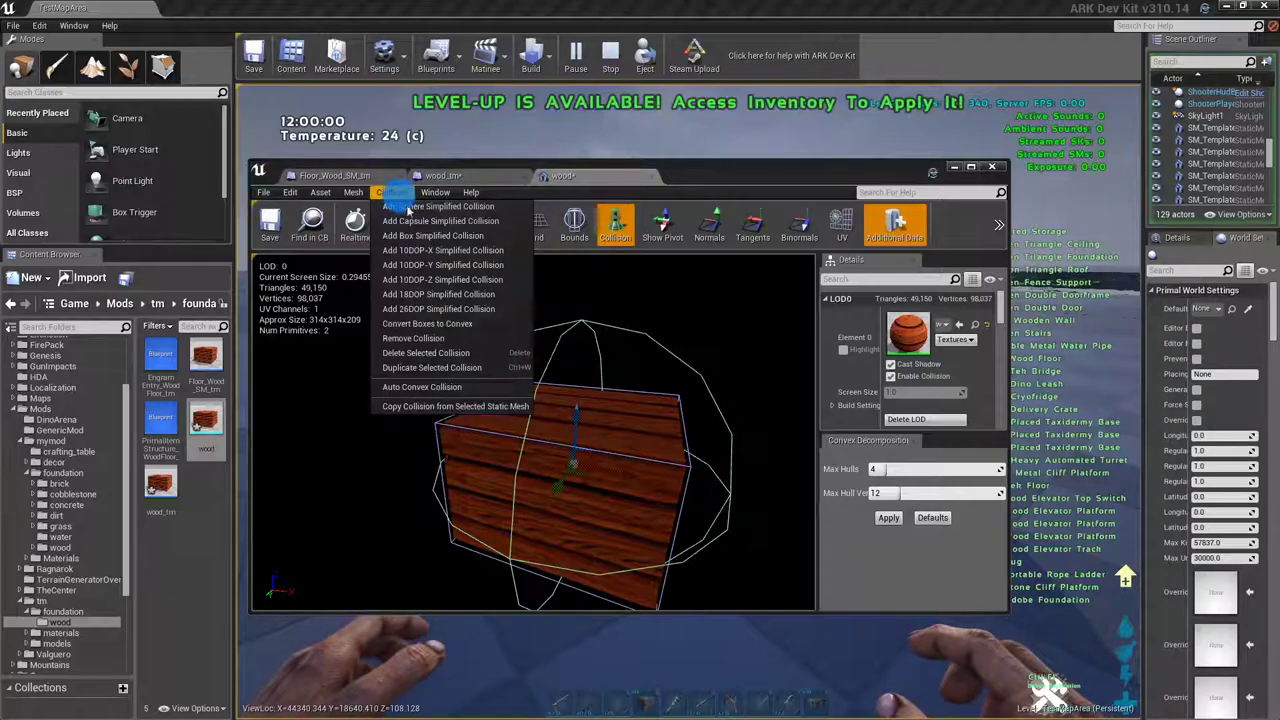
pyautogui.click(453, 345)
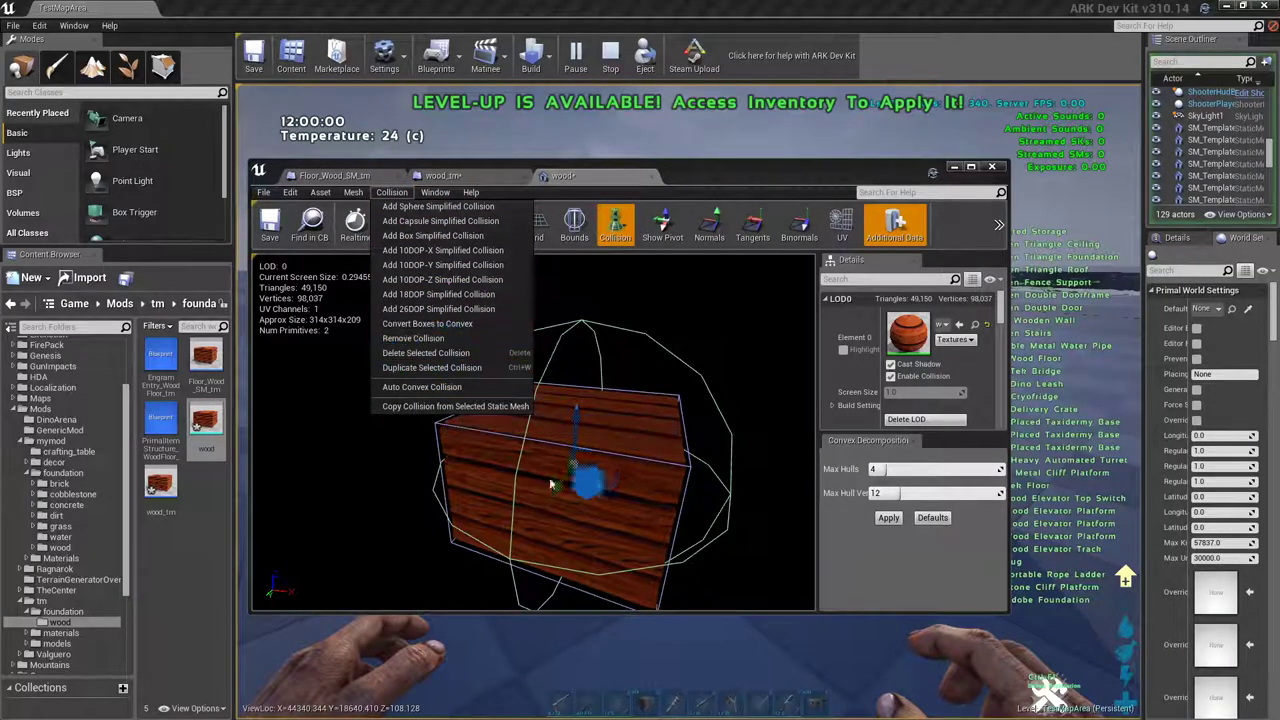
pyautogui.click(437, 342)
pyautogui.click(697, 374)
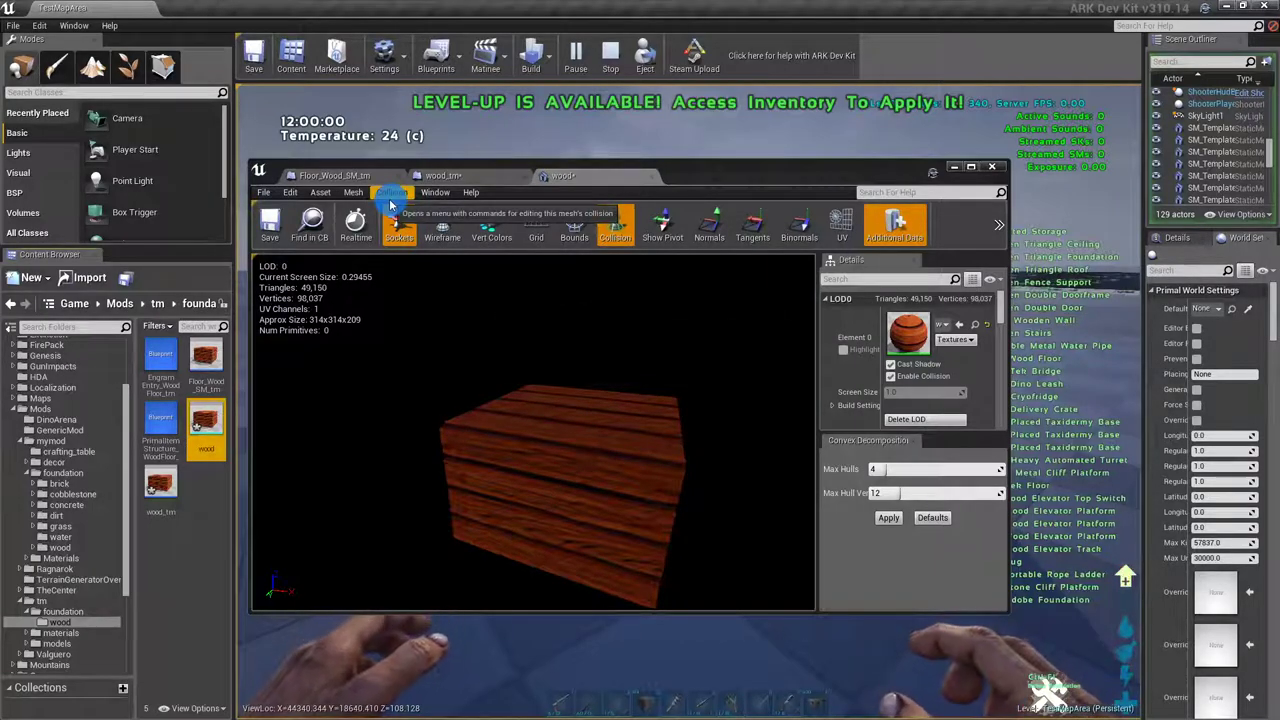
# - Generate auto convex collision for the wood mesh with 4 max hulls and 12 max hull verts, and save the mesh
pyautogui.click(391, 193)
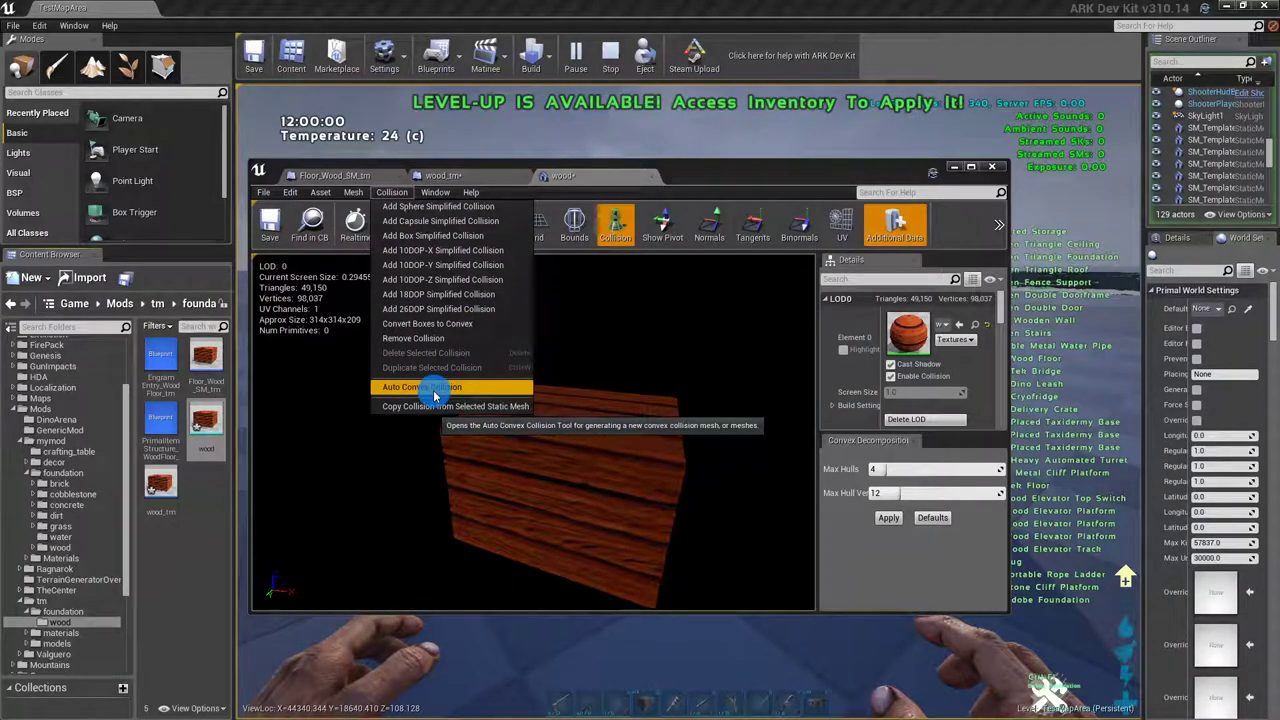
pyautogui.click(433, 390)
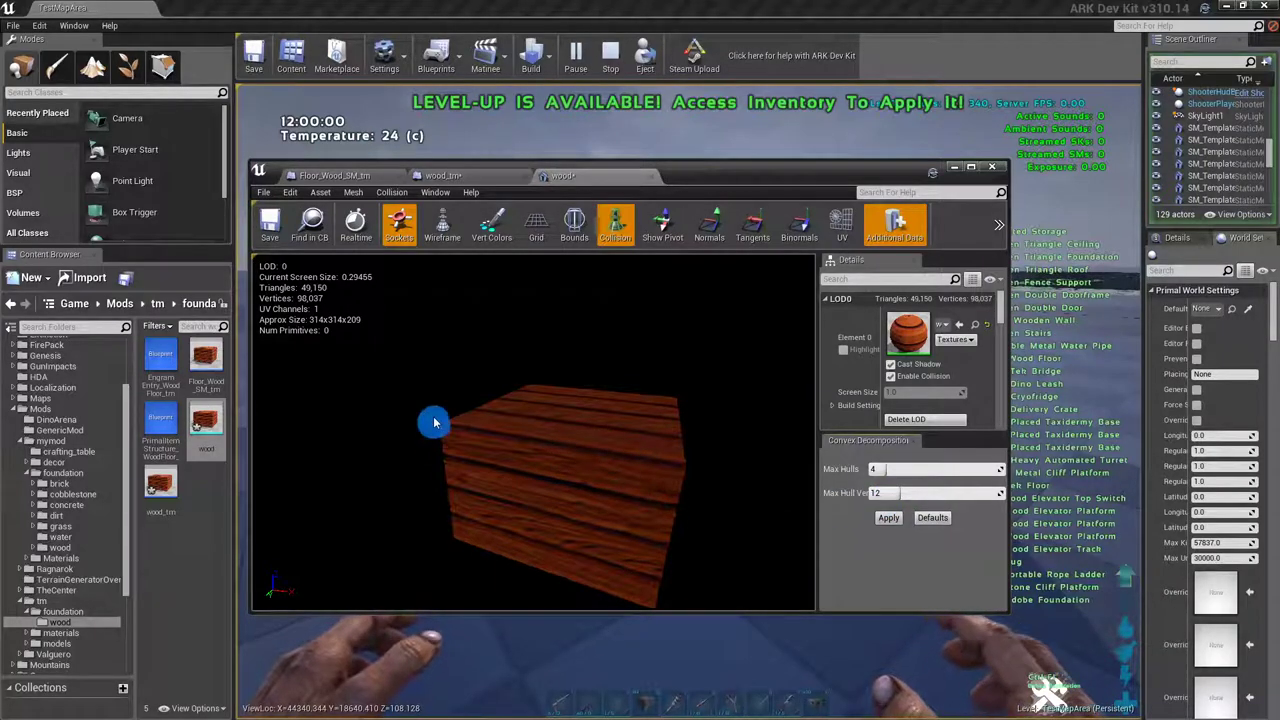
pyautogui.click(899, 524)
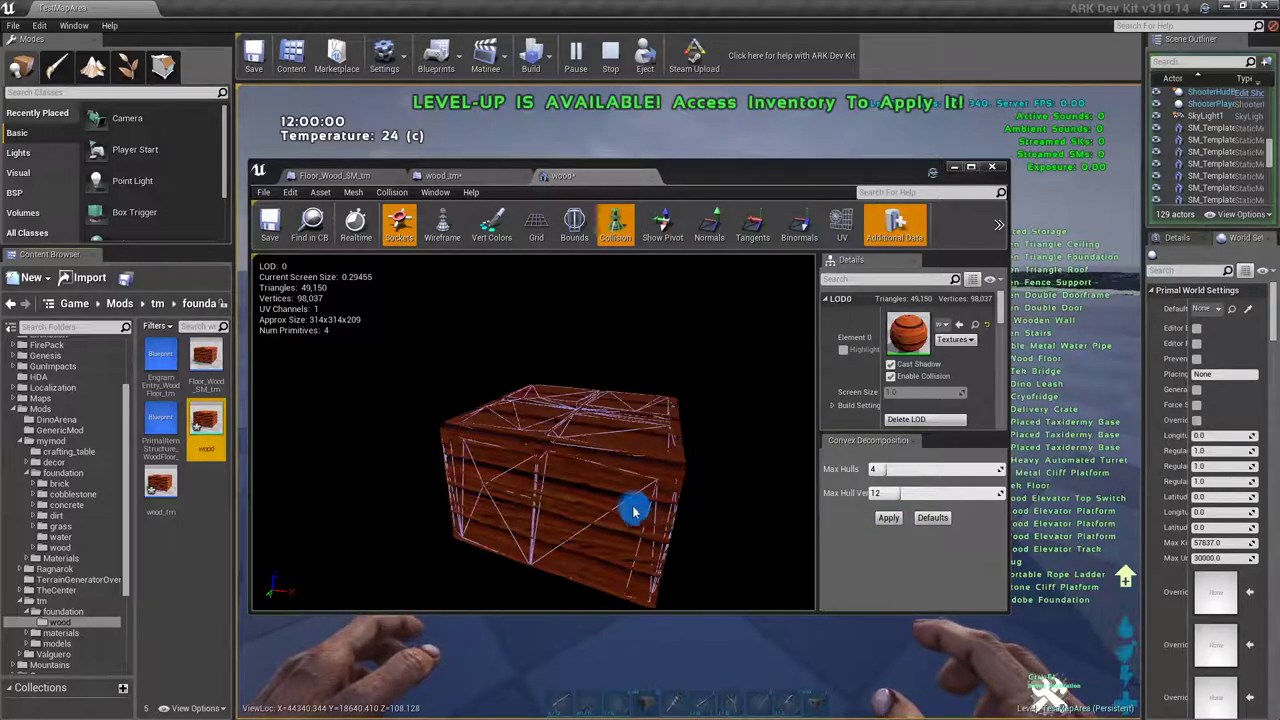
pyautogui.moveTo(633, 512); pyautogui.dragTo(672, 475)
pyautogui.scroll(3, 633, 511)
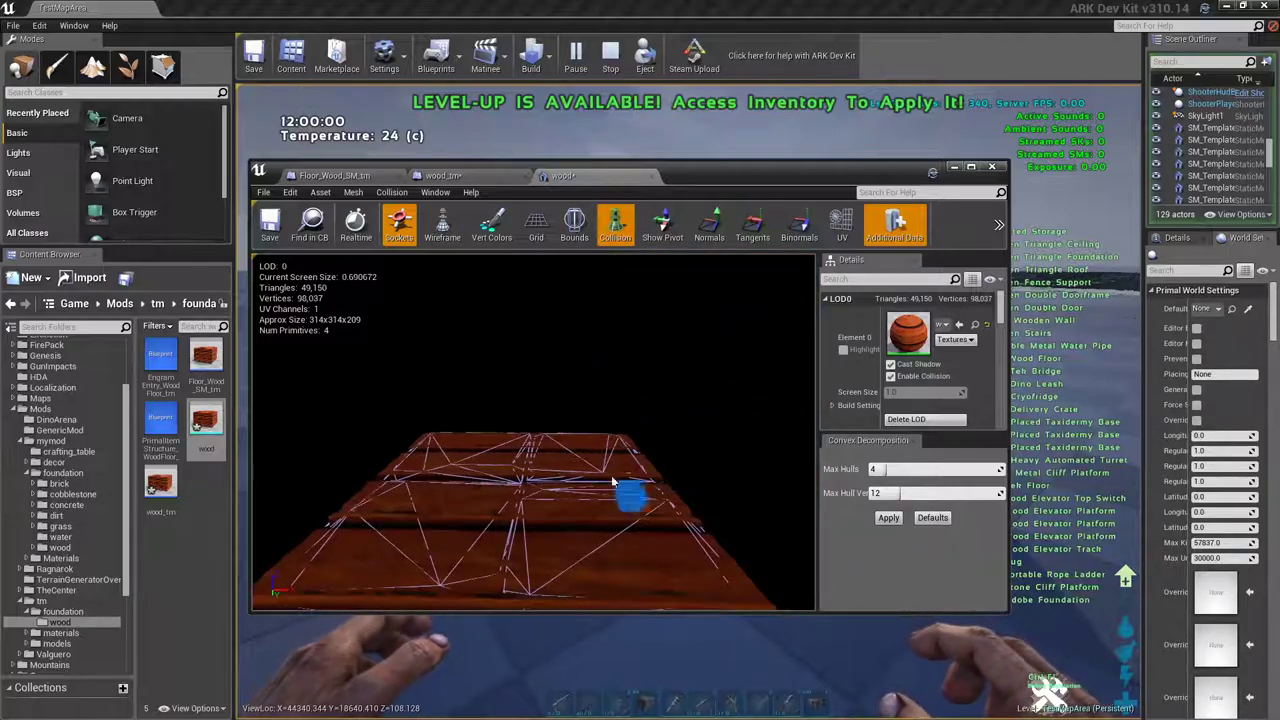
pyautogui.click(274, 232)
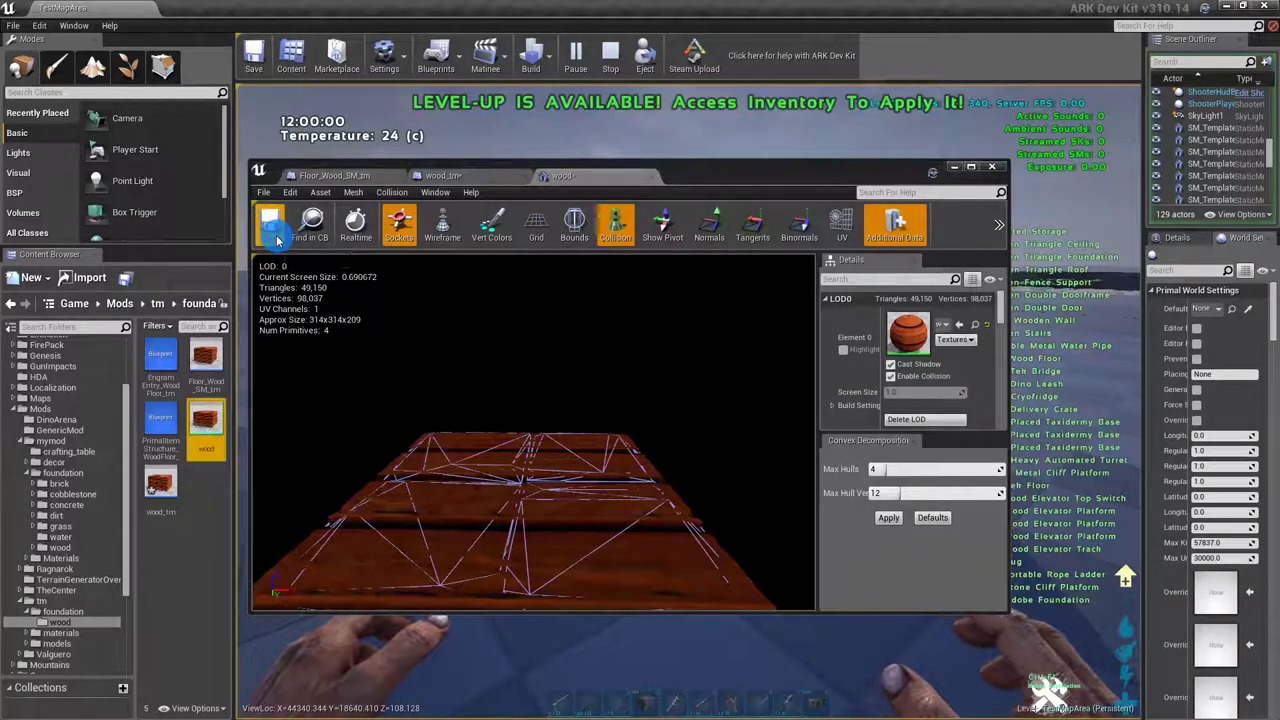
pyautogui.click(955, 170)
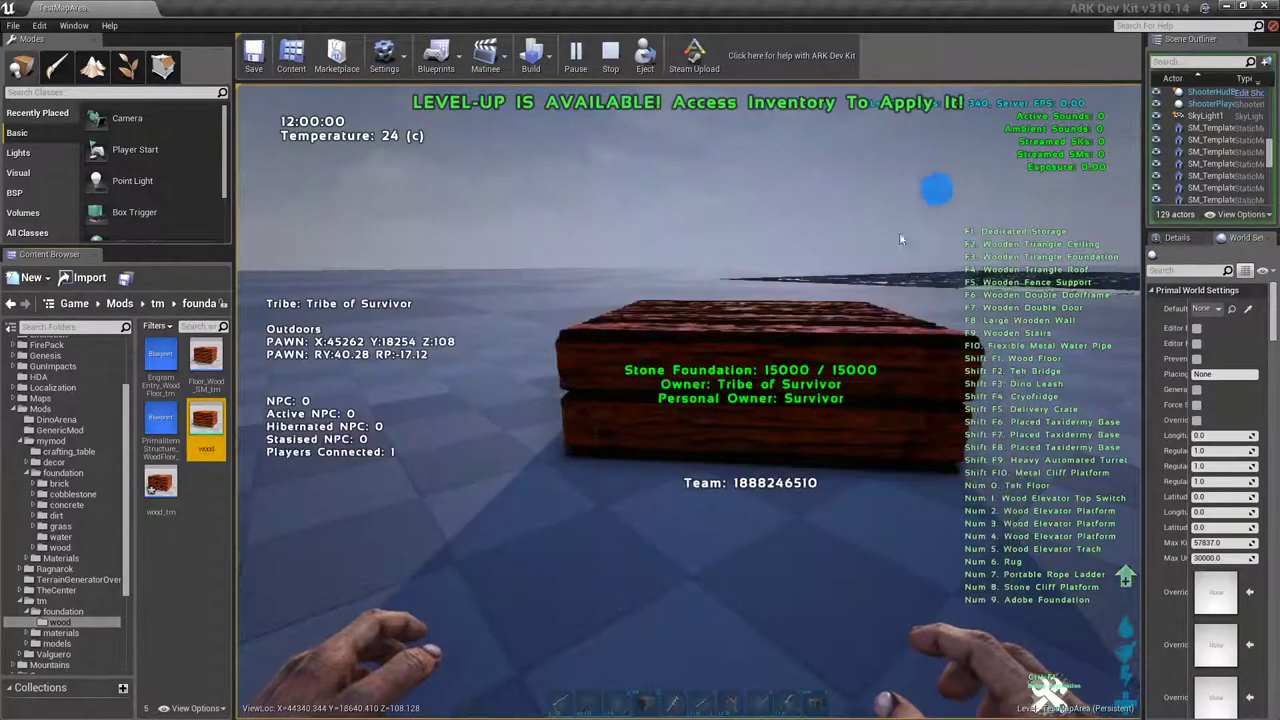
# - Test the foundation's collision in the running play session by walking around it and jumping onto it from several sides
pyautogui.click(926, 200)
pyautogui.press('a')
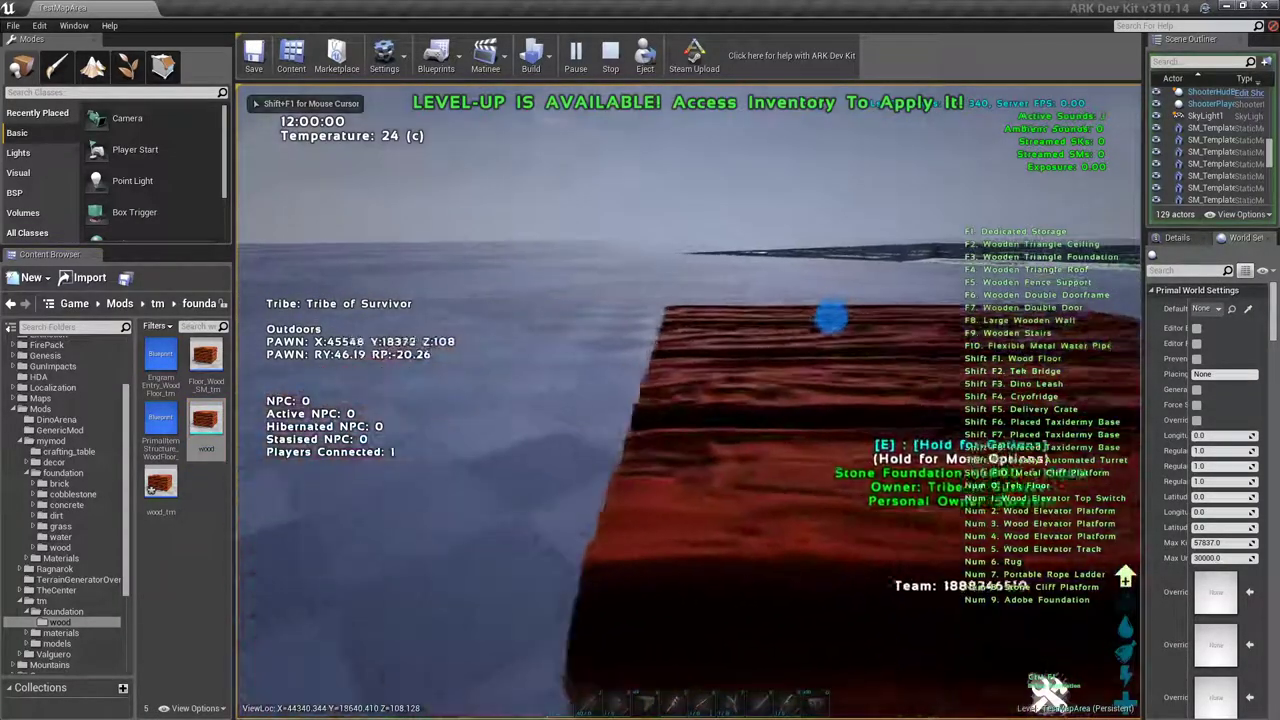
pyautogui.press('w')
pyautogui.press('w')
pyautogui.press('space')
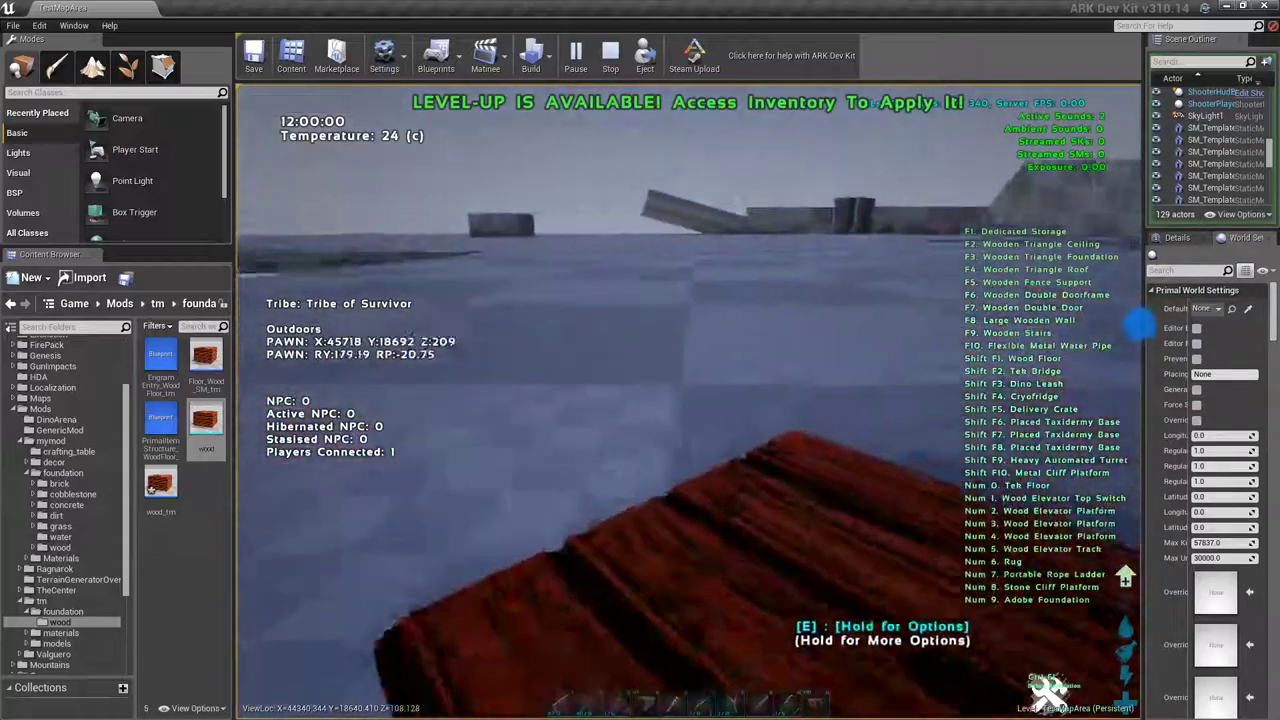
pyautogui.press('w')
pyautogui.press('space')
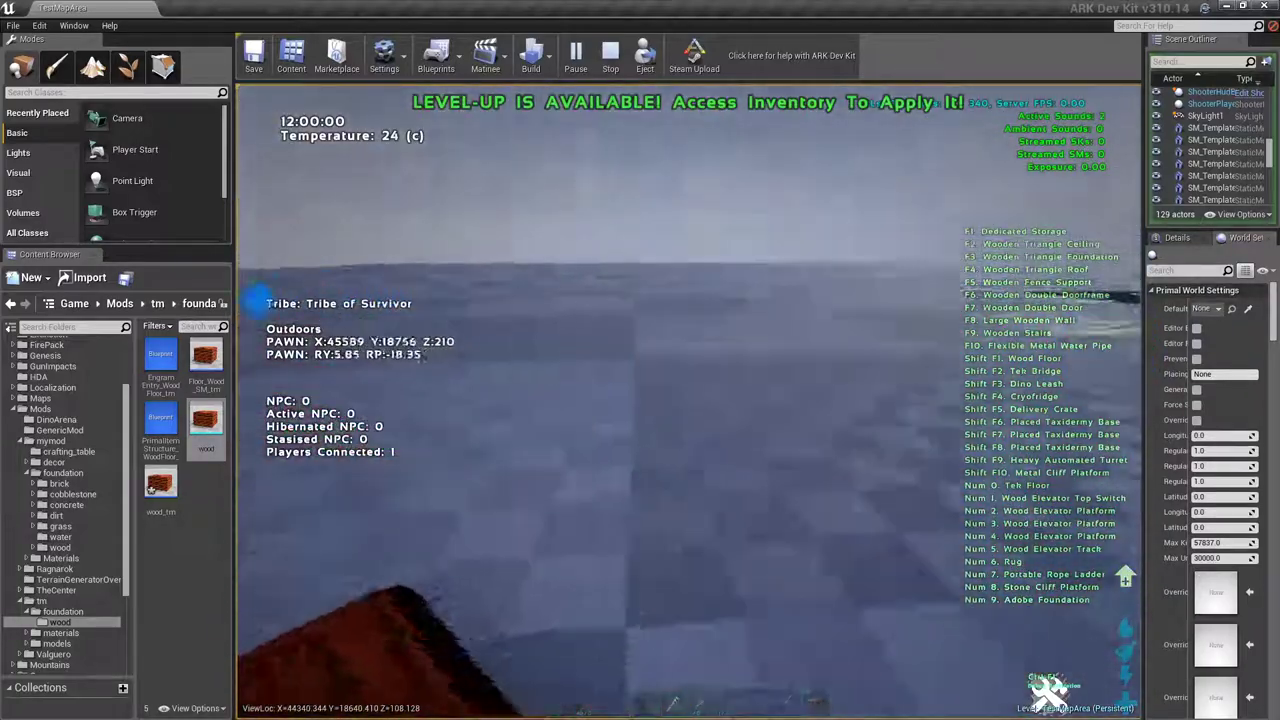
pyautogui.press('d')
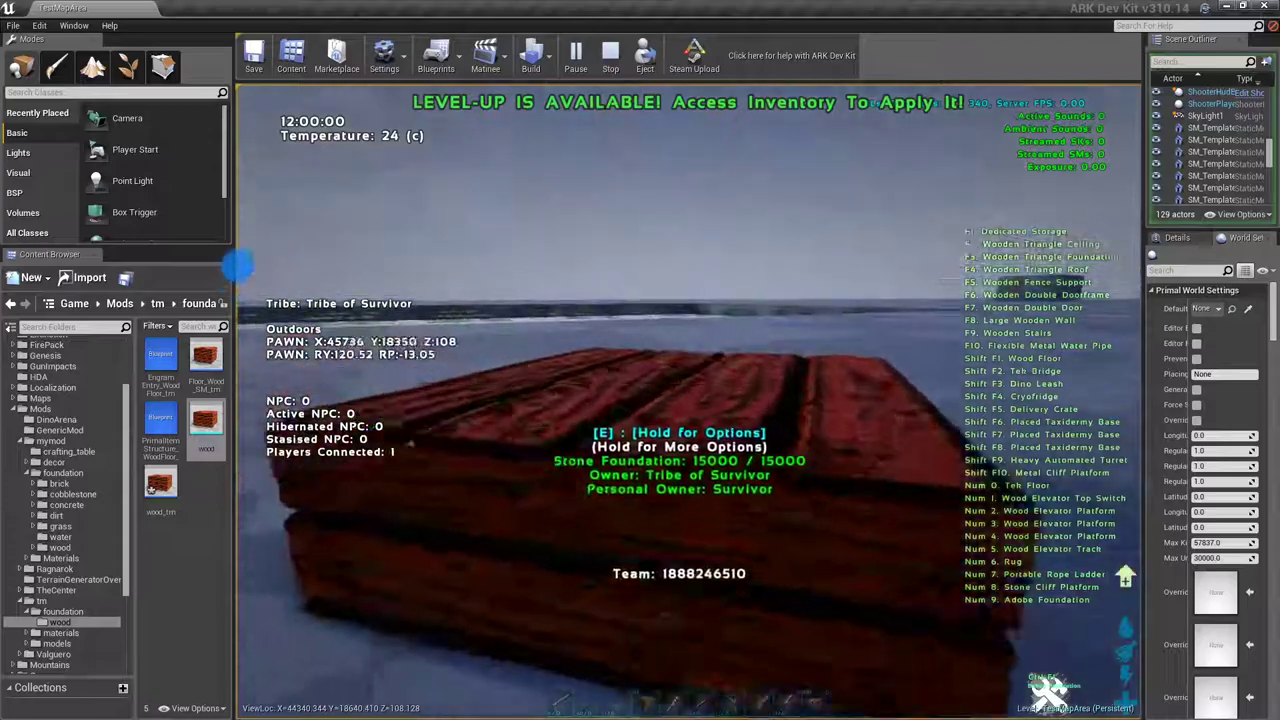
pyautogui.press('w')
pyautogui.press('space')
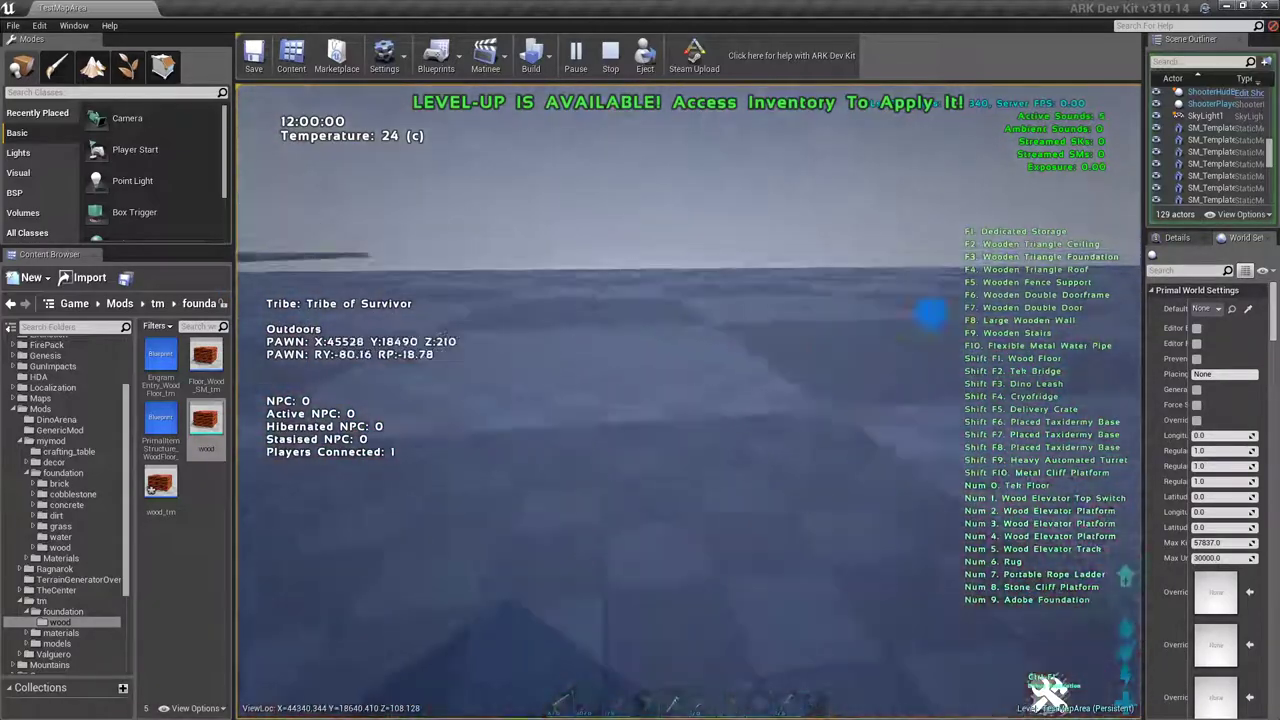
pyautogui.press('w')
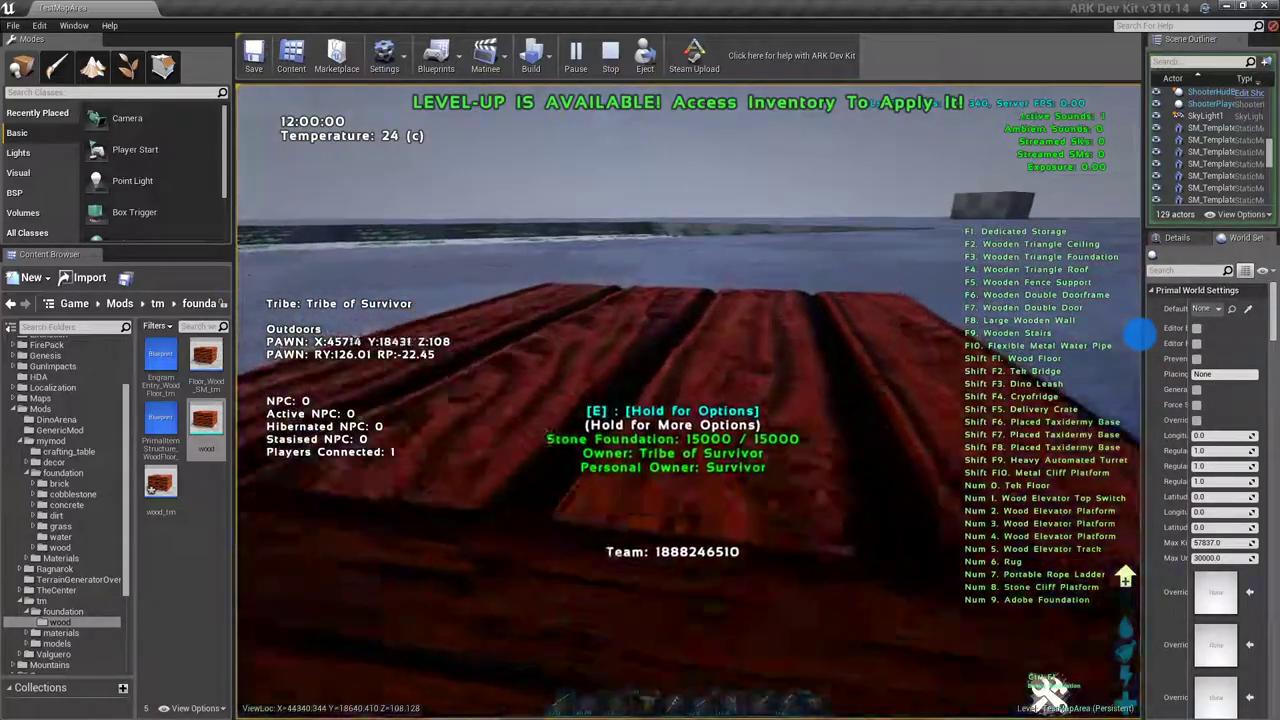
pyautogui.press('space')
pyautogui.press('w')
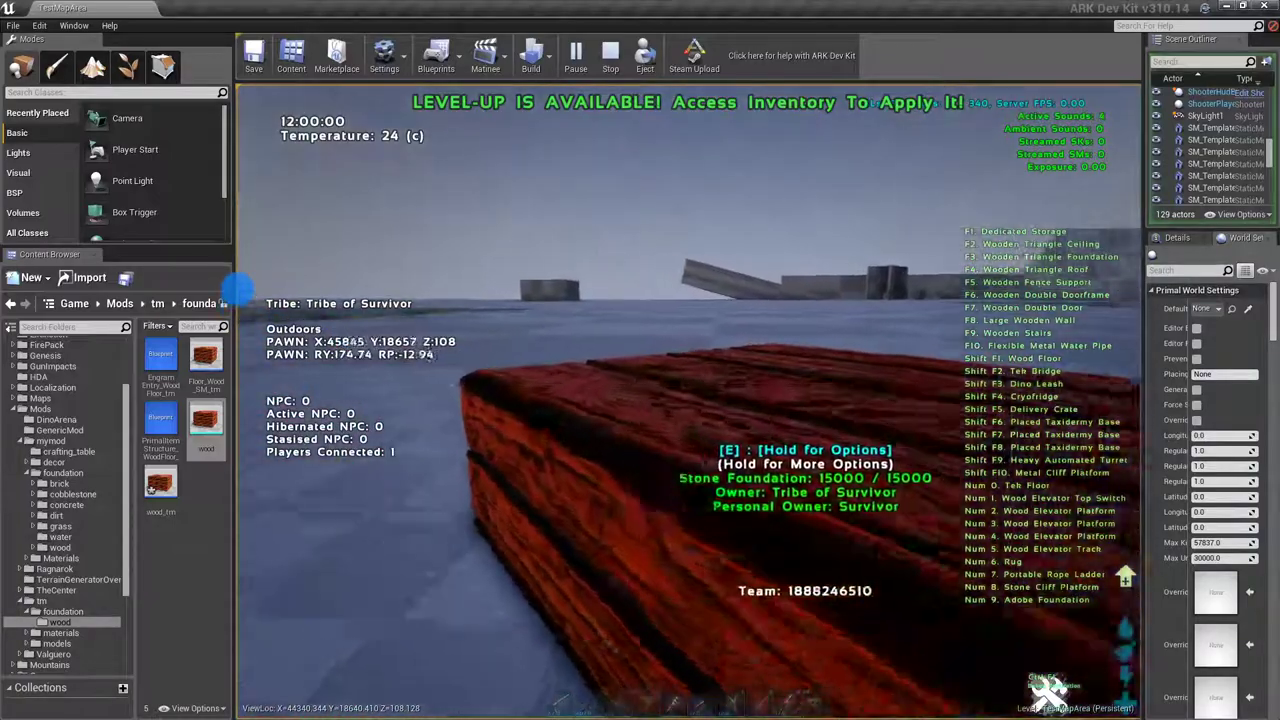
pyautogui.press('w')
pyautogui.press('w')
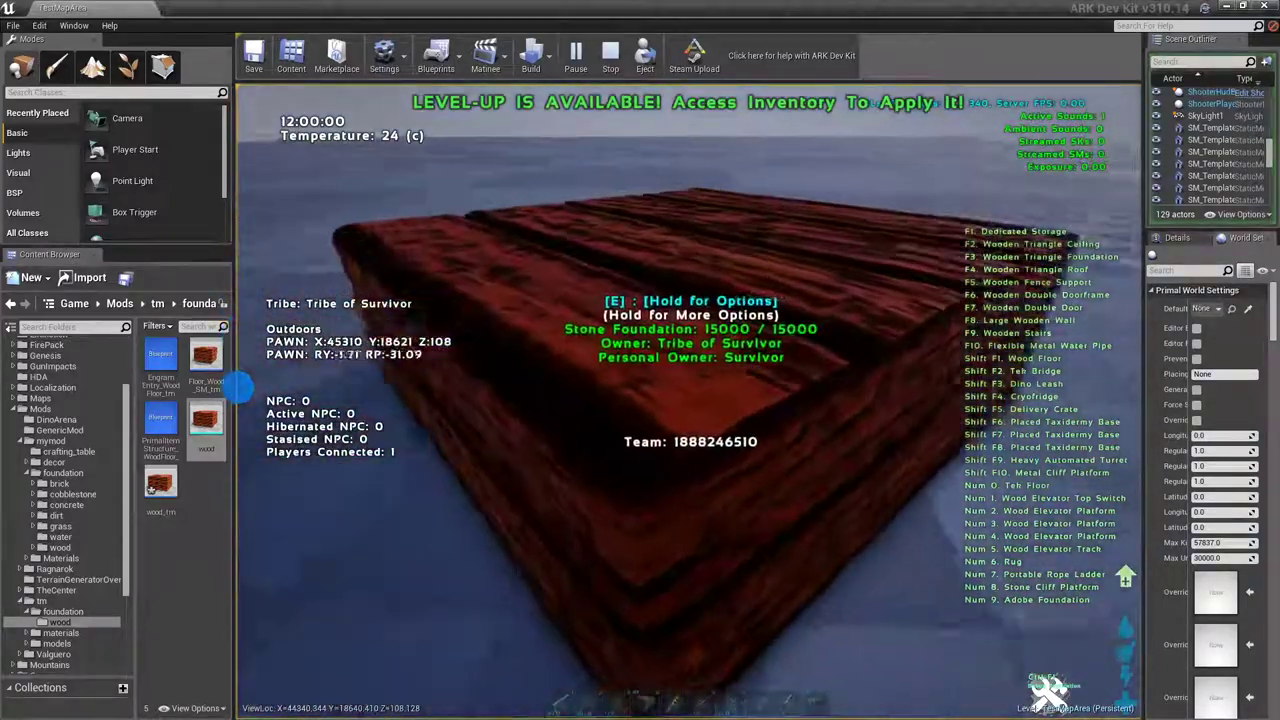
pyautogui.press('w')
pyautogui.press('d')
pyautogui.press('s')
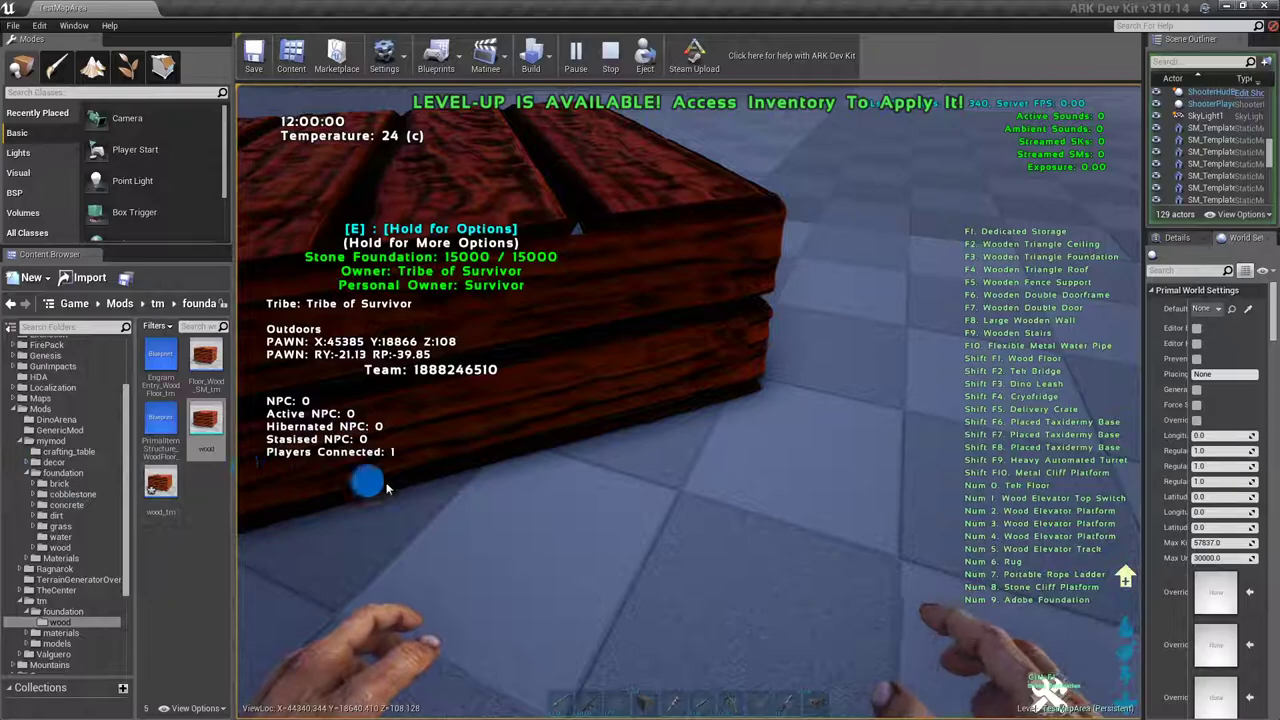
# - Open the wood_tm blueprint to view its default transform and static mesh, and minimise the editor window
pyautogui.moveTo(163, 502); pyautogui.dragTo(194, 514)
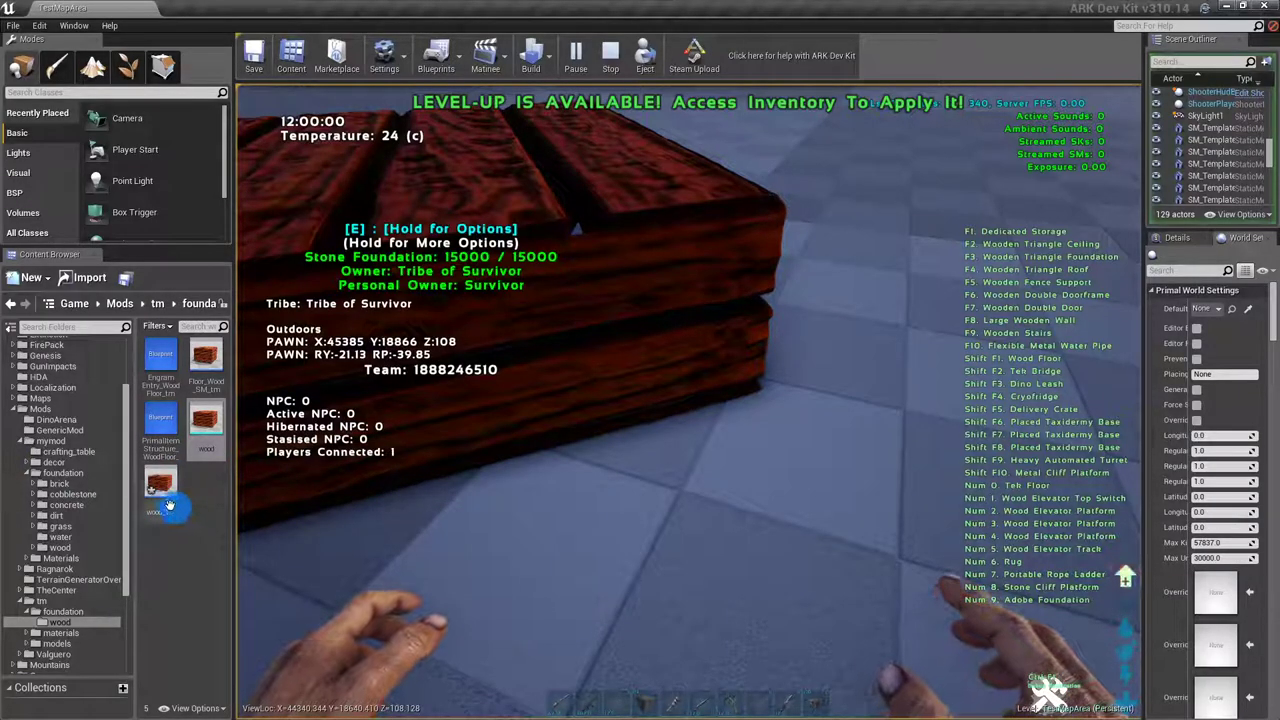
pyautogui.doubleClick(163, 500)
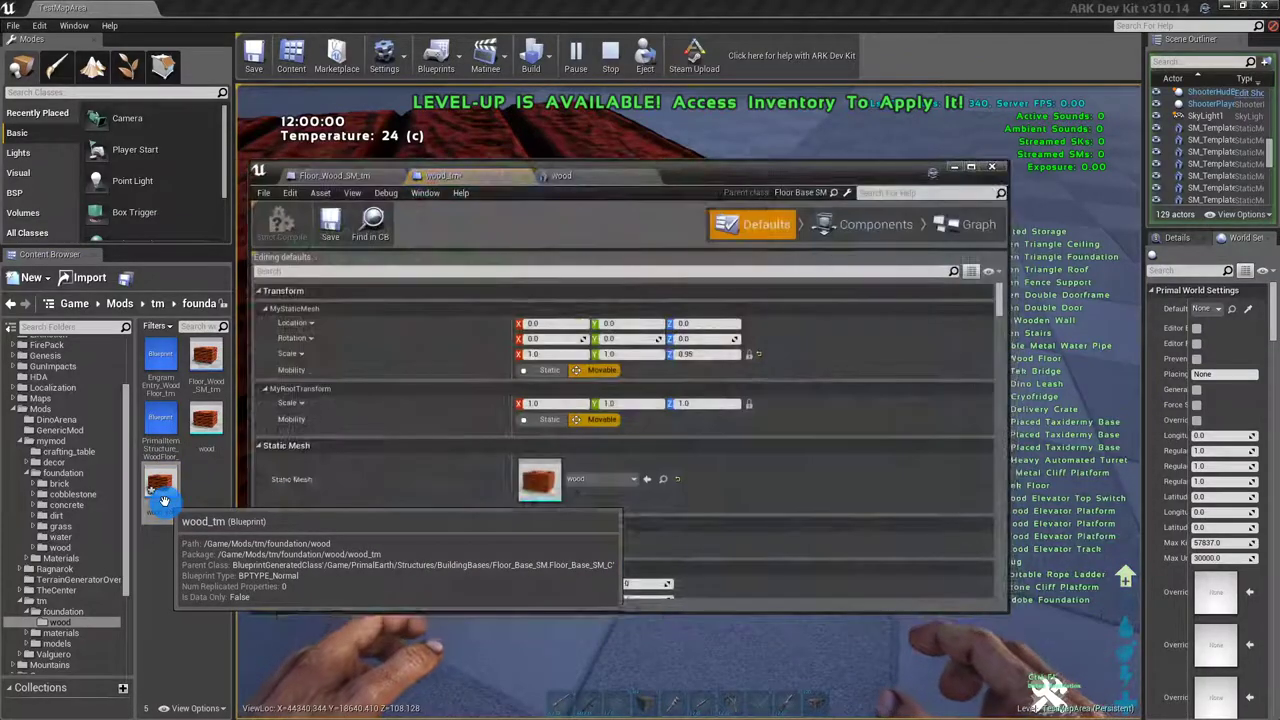
pyautogui.click(957, 168)
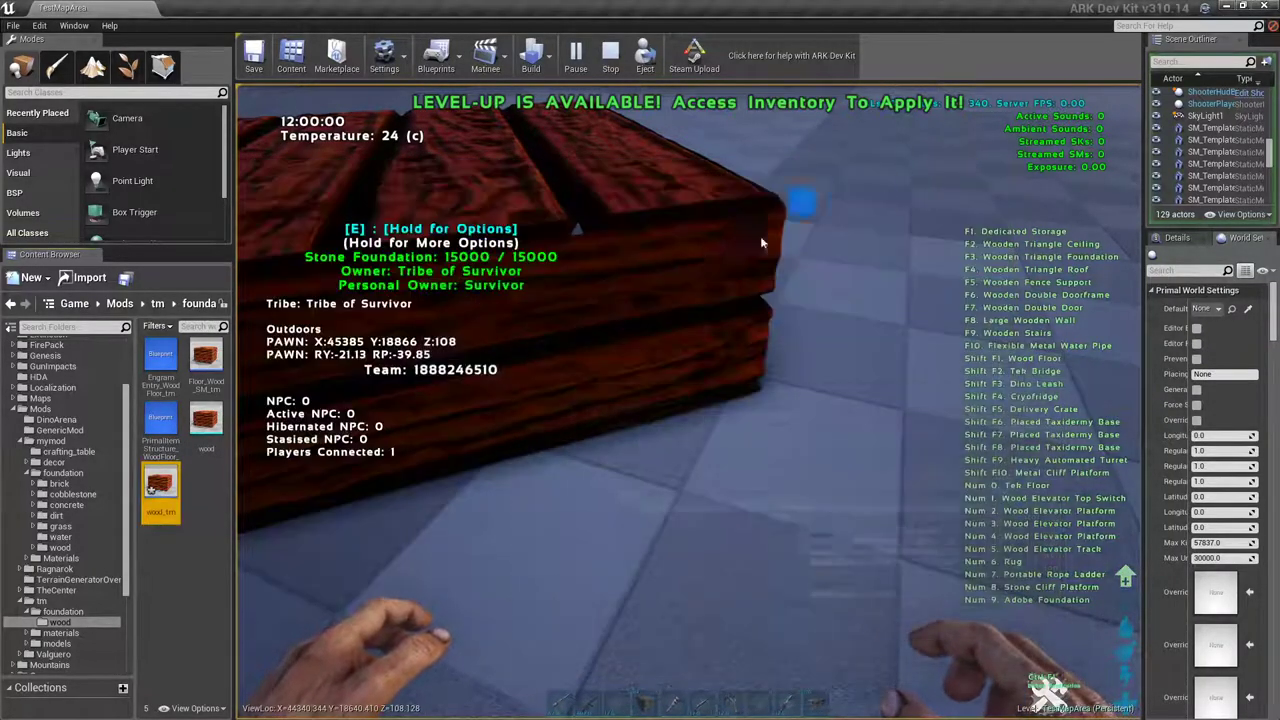
# - Remove all collision from the wood mesh again and return to the running play session
pyautogui.doubleClick(205, 418)
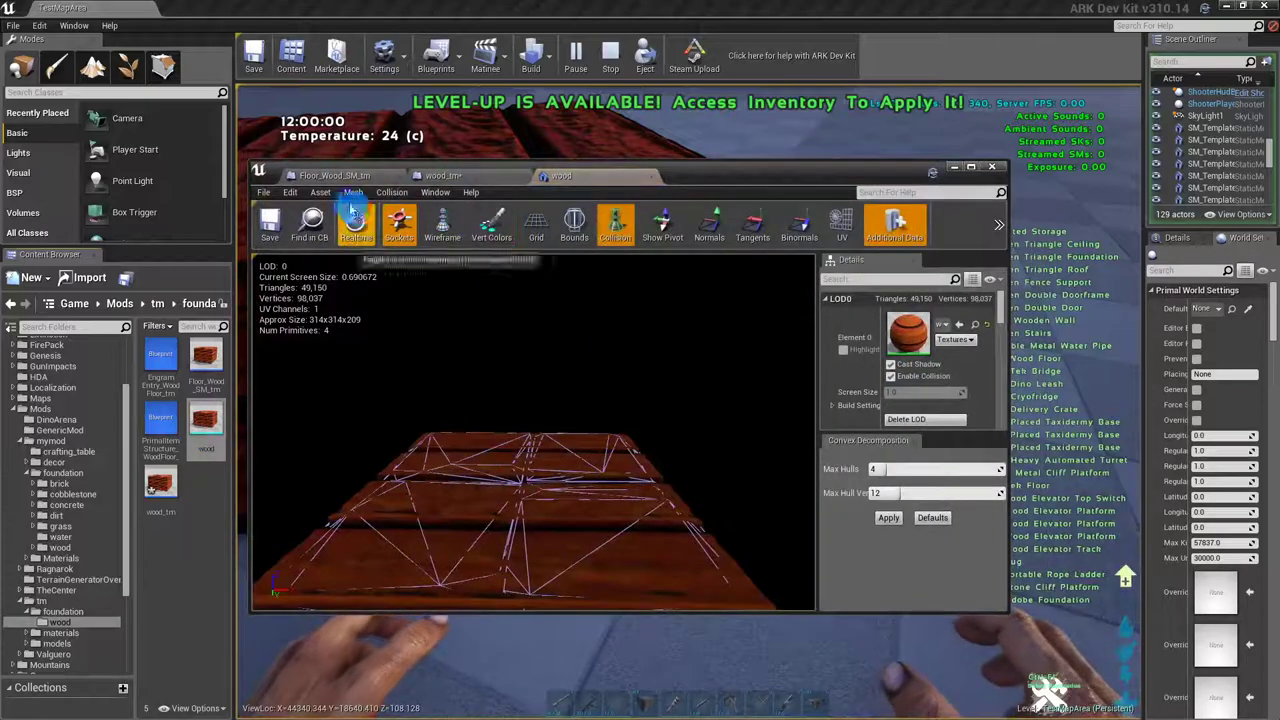
pyautogui.click(391, 192)
pyautogui.click(427, 347)
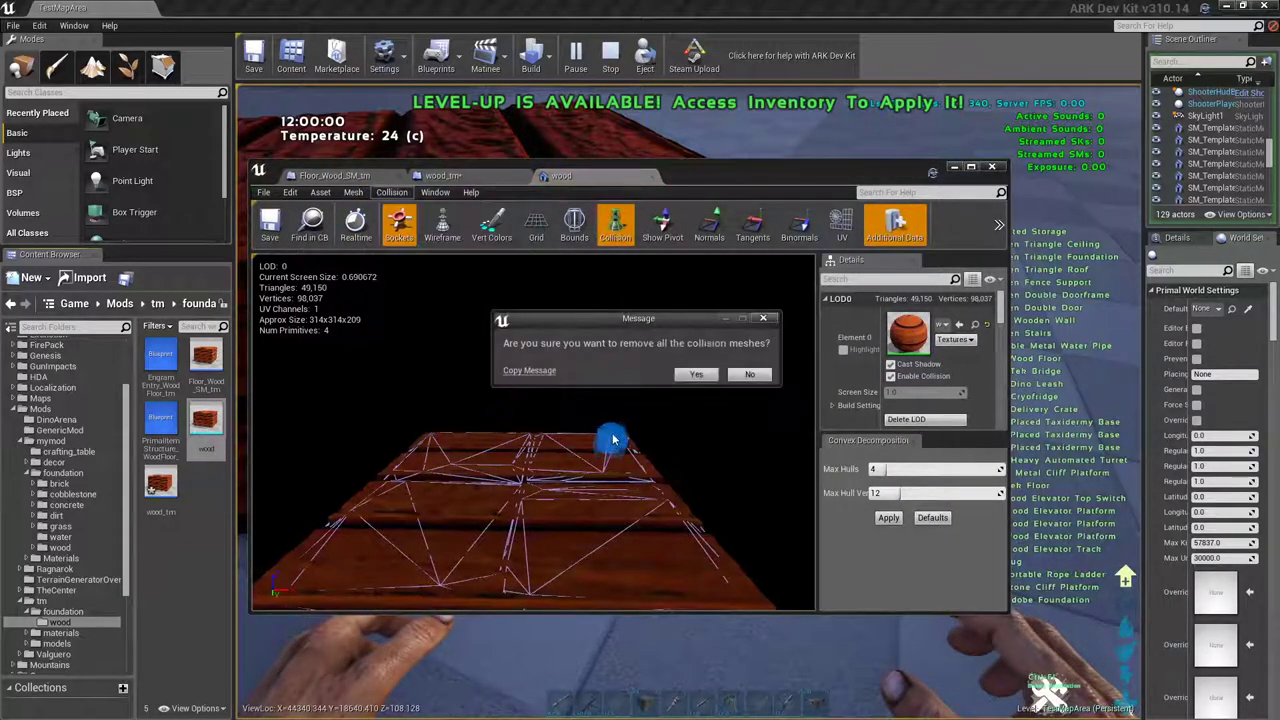
pyautogui.click(714, 375)
pyautogui.click(957, 170)
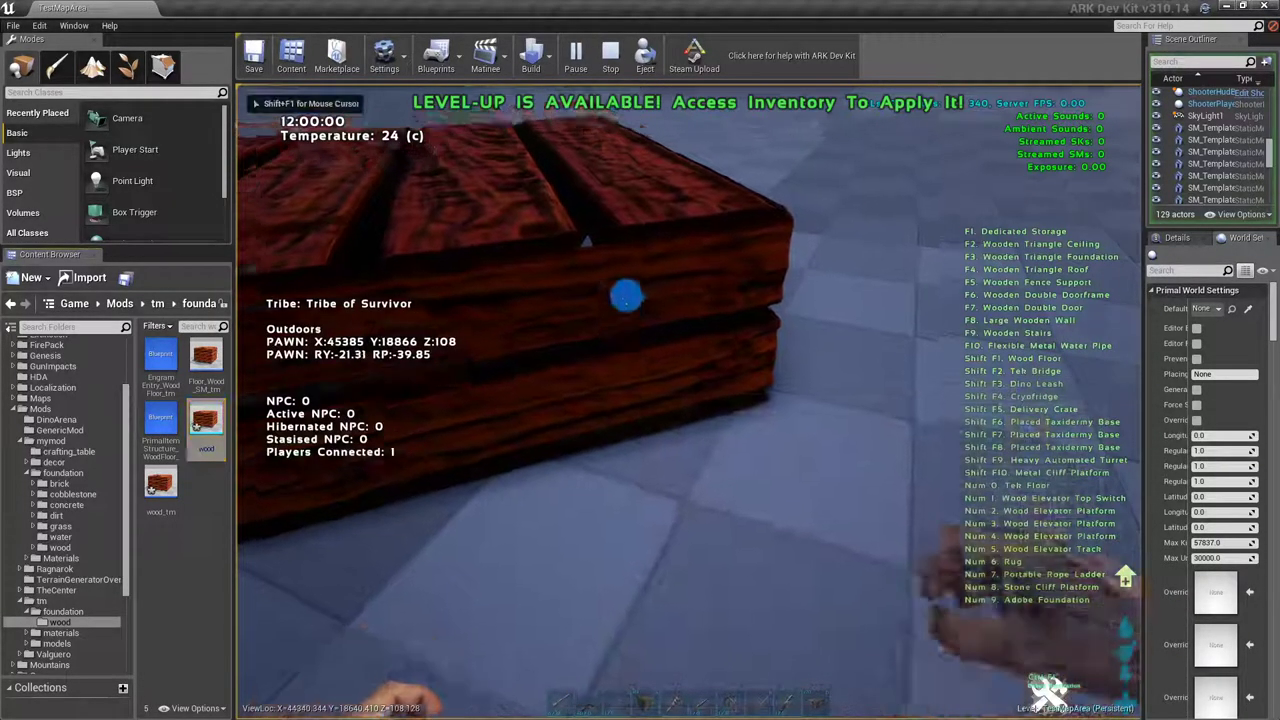
# - Test the collision of the placed foundation by walking back and forth into it in the play session
pyautogui.press('w')
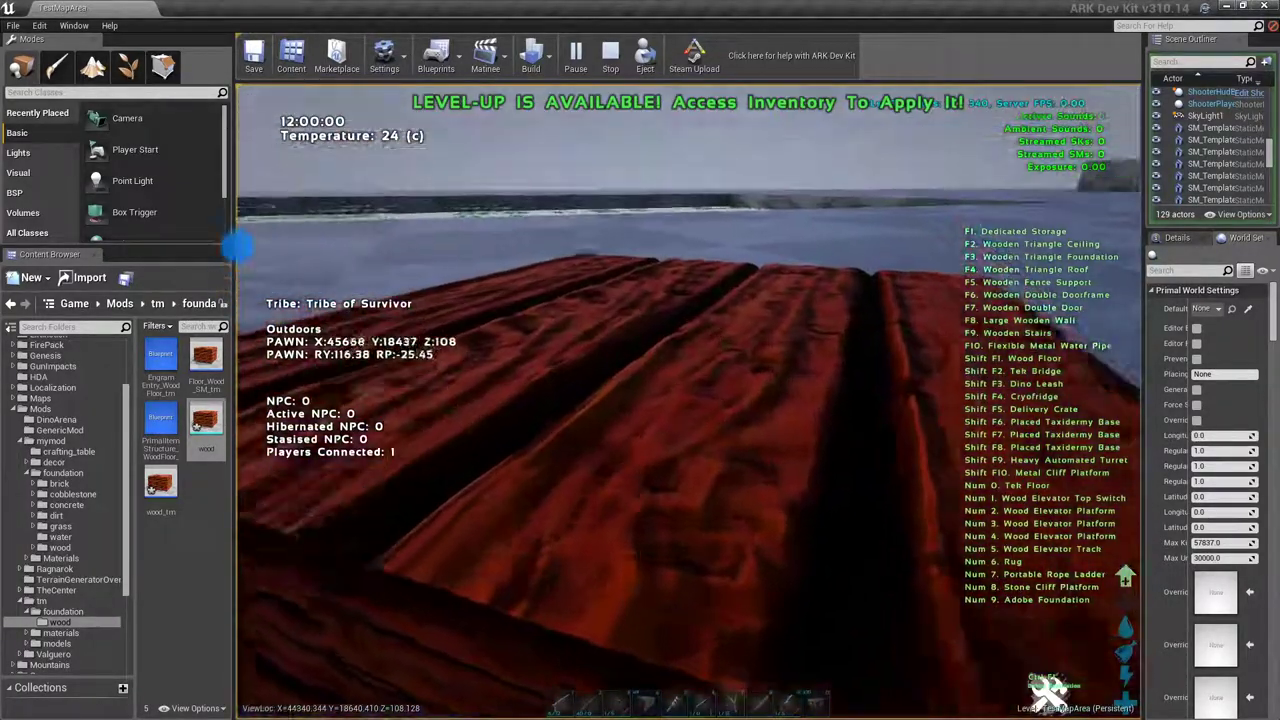
pyautogui.press('w')
pyautogui.press('s')
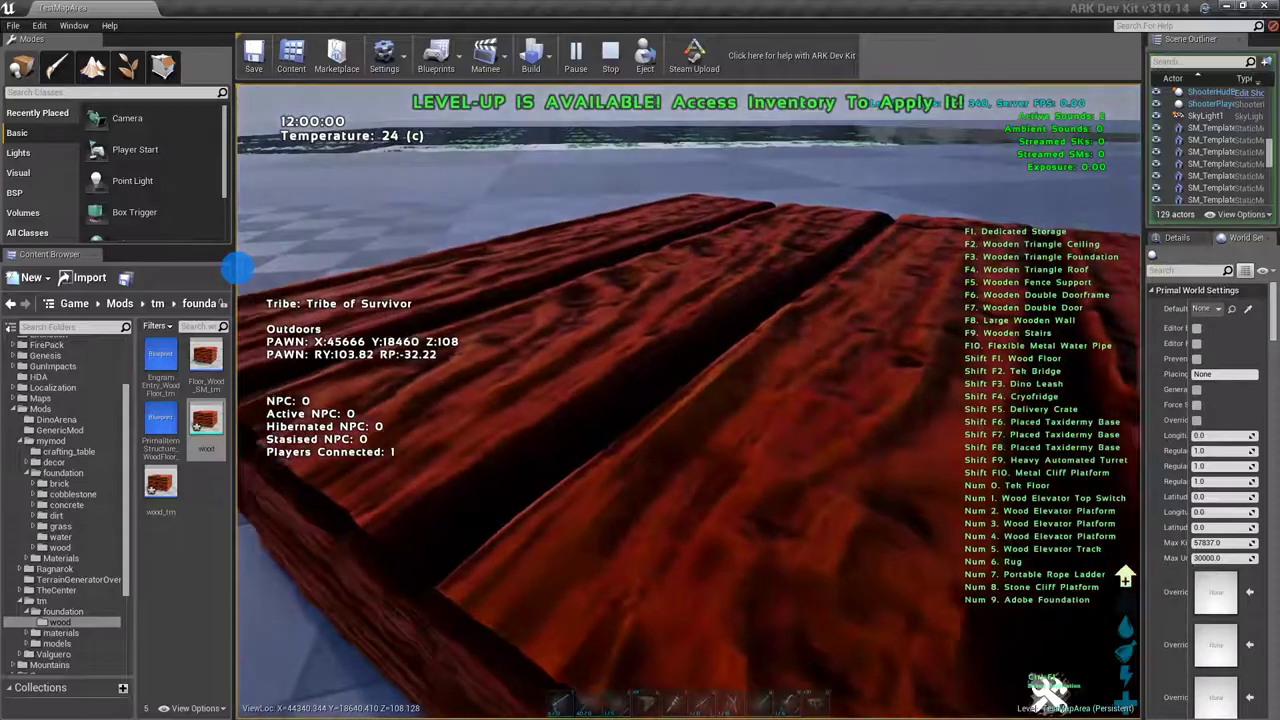
pyautogui.press('w')
pyautogui.press('s')
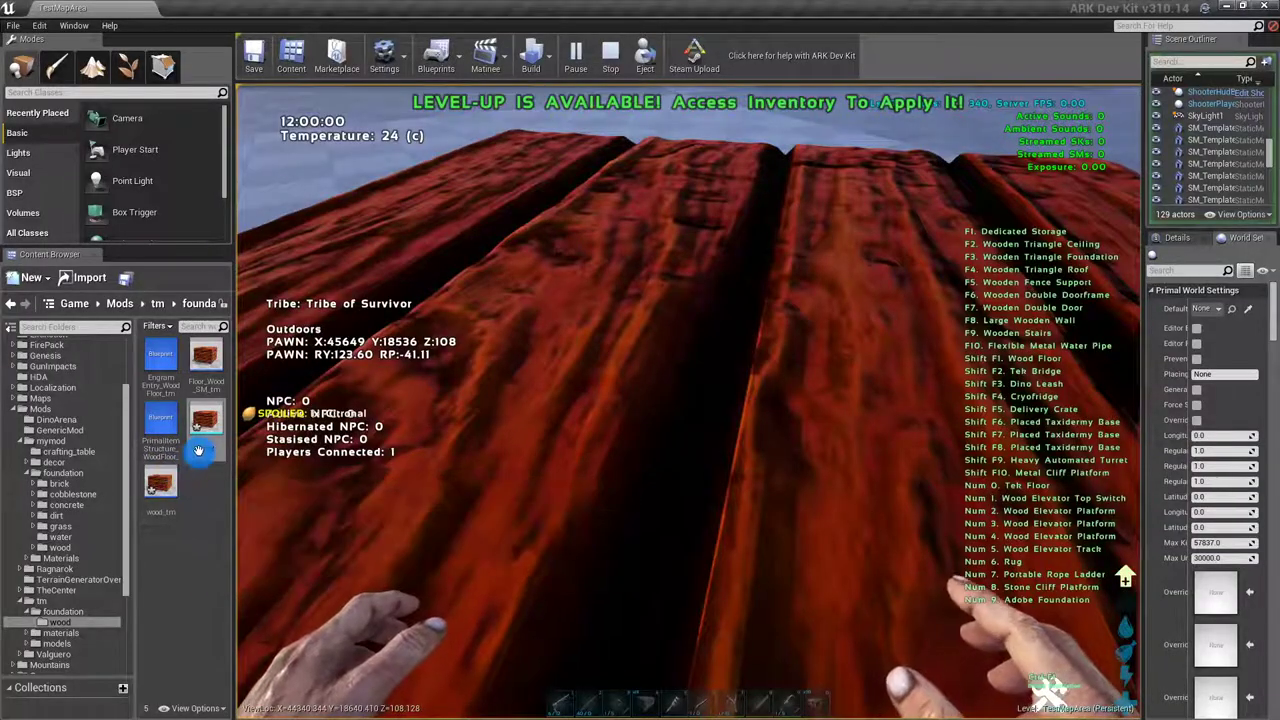
# - Add a Box component to the wood_tm blueprint
pyautogui.doubleClick(160, 485)
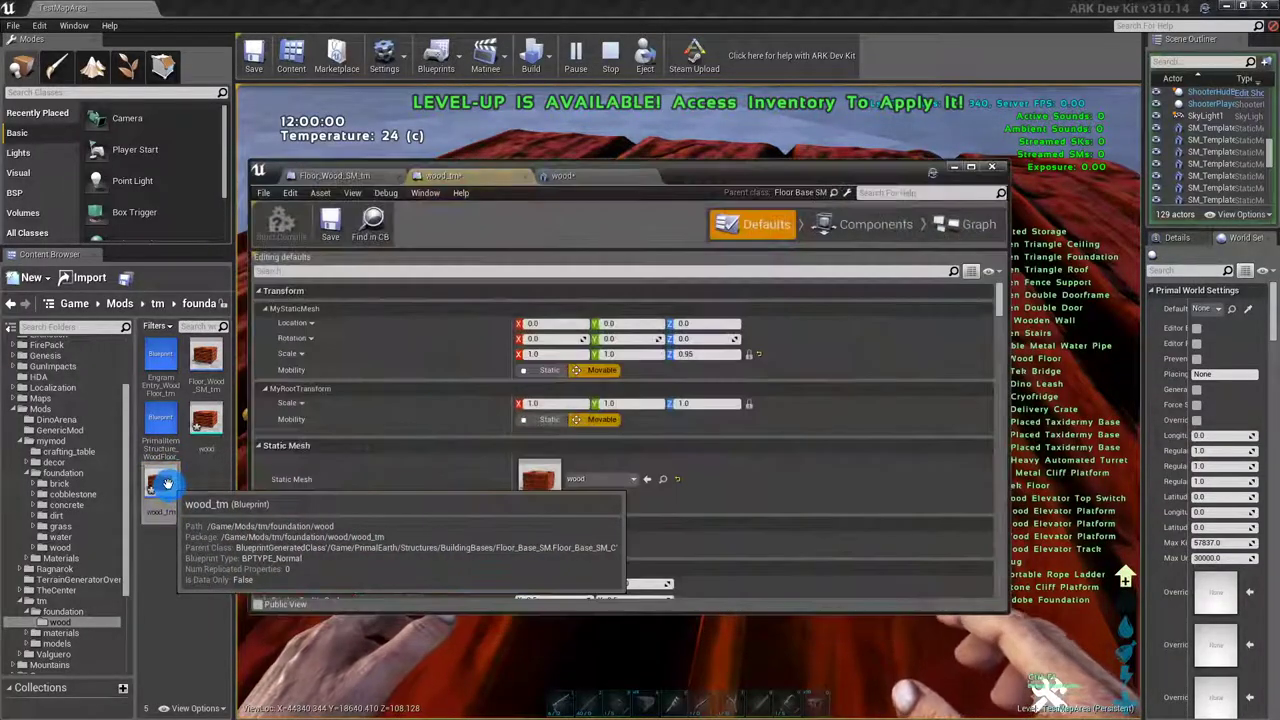
pyautogui.click(857, 226)
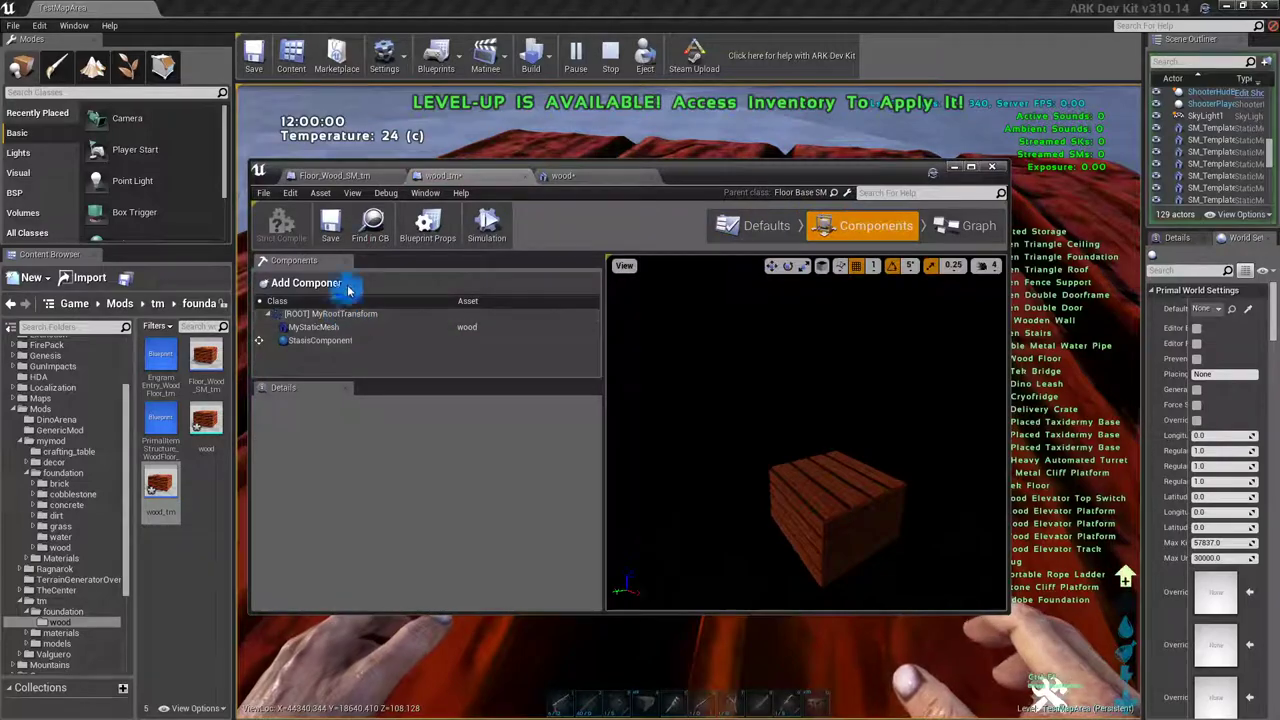
pyautogui.click(308, 285)
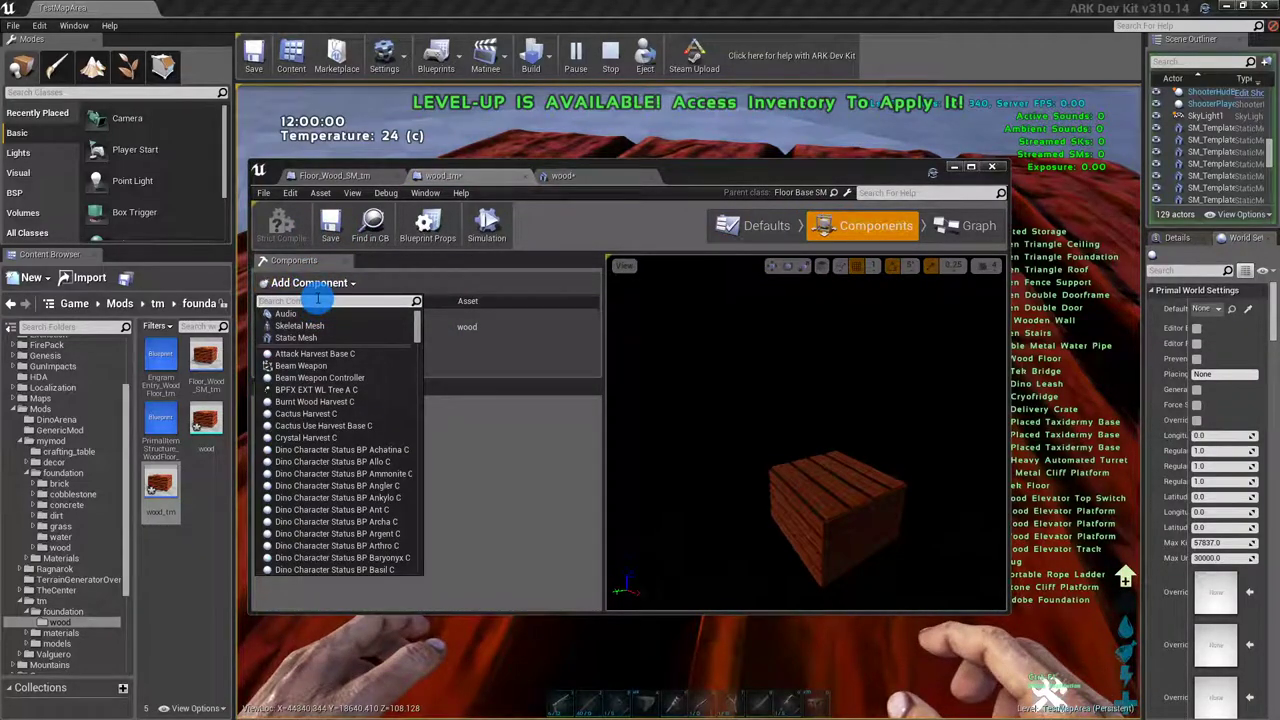
pyautogui.write('box')
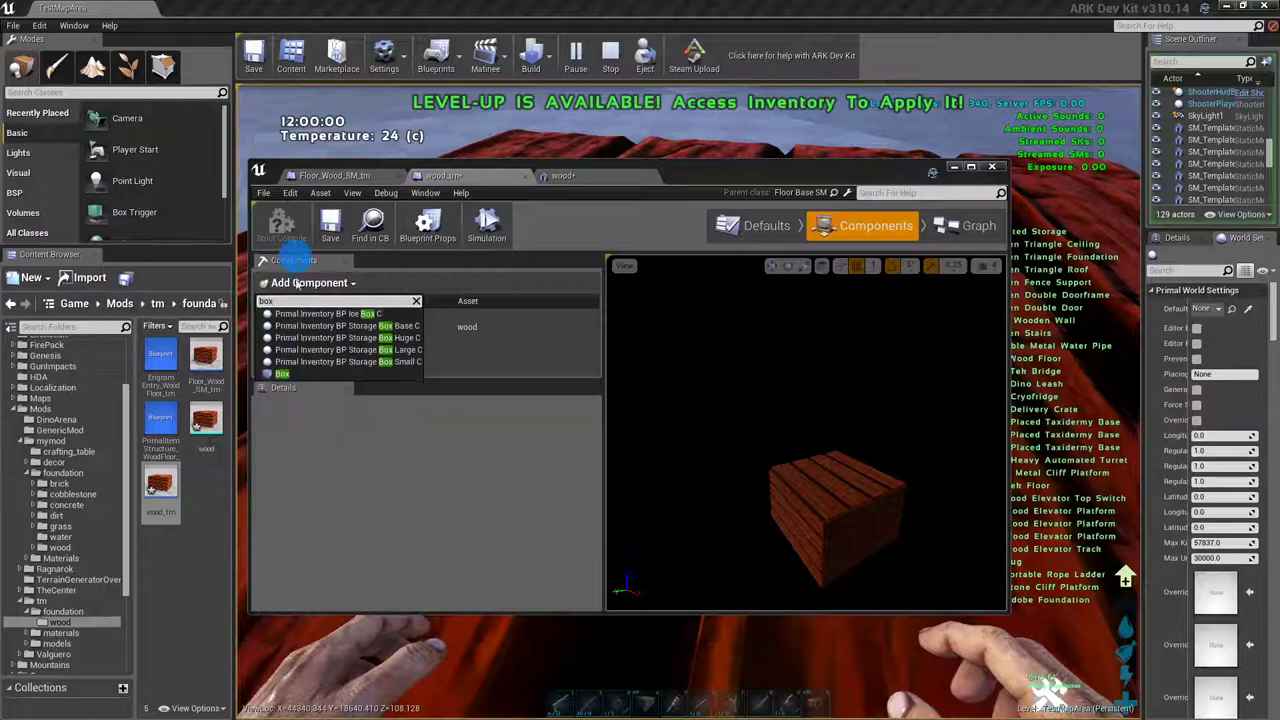
pyautogui.click(299, 383)
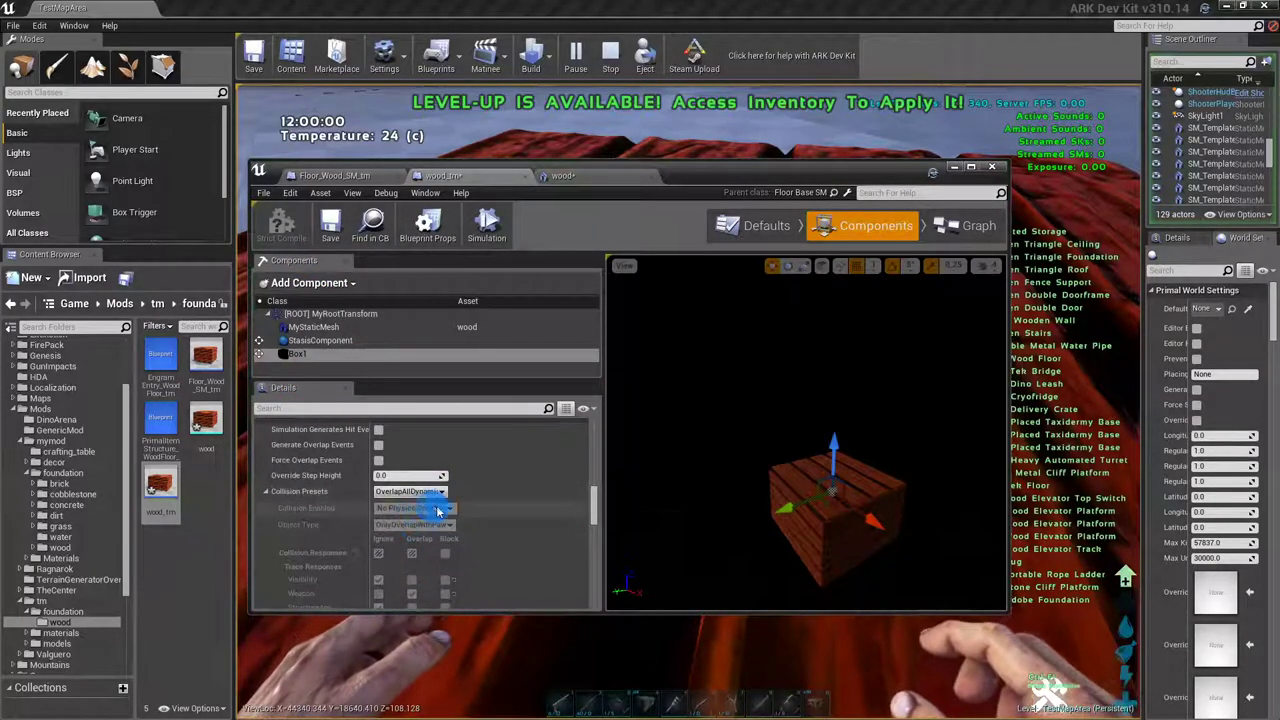
# - Set the collision preset of the Box1 component to Custom
pyautogui.scroll(4, 420, 530)
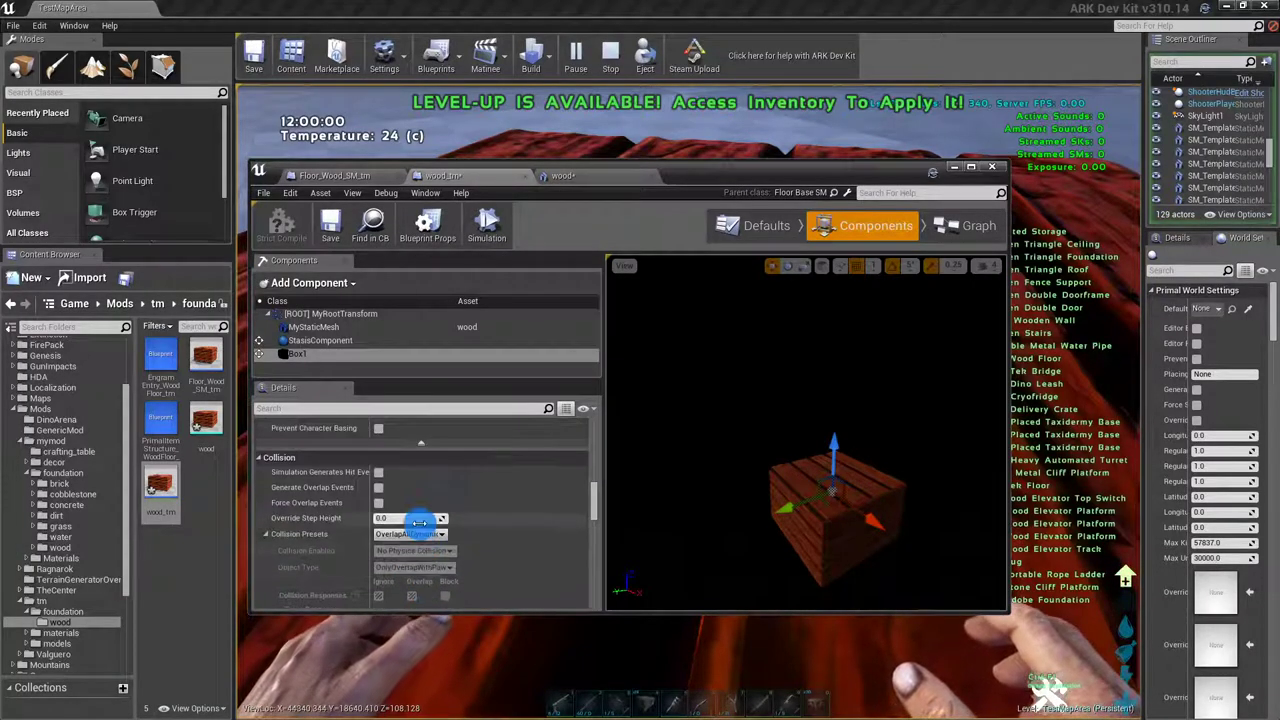
pyautogui.moveTo(600, 491); pyautogui.dragTo(586, 416)
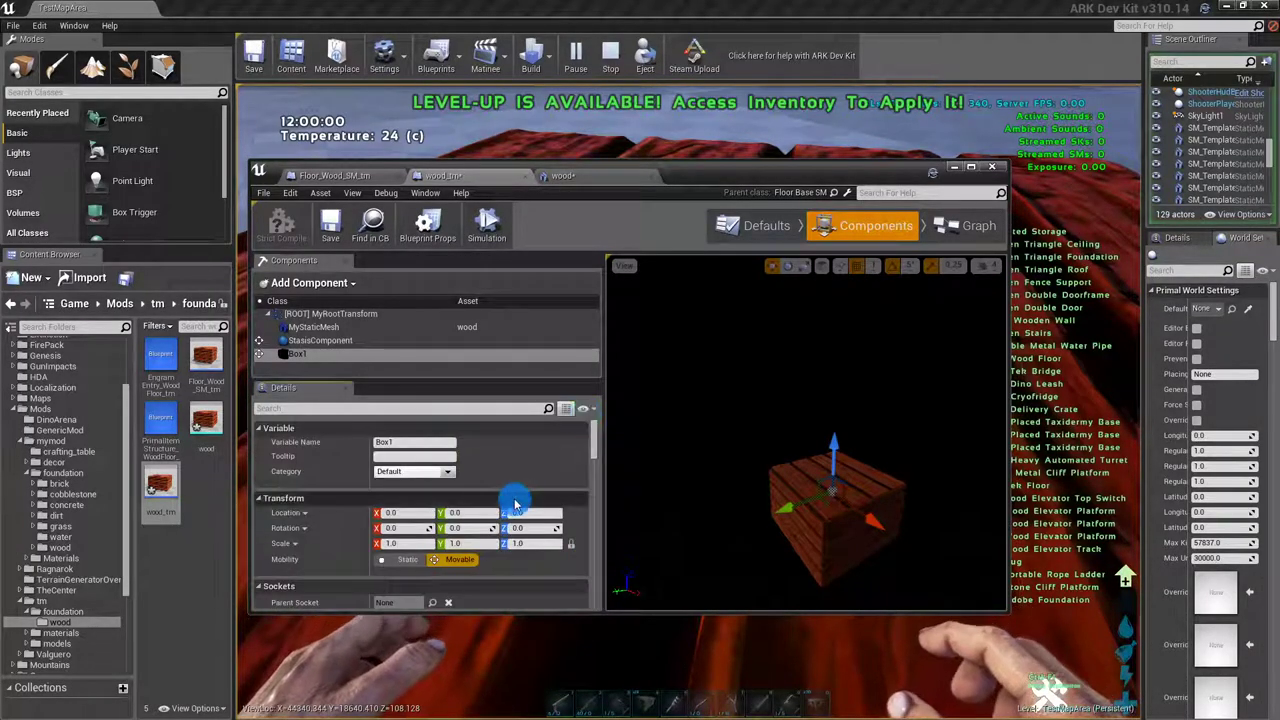
pyautogui.scroll(-7, 517, 505)
pyautogui.scroll(-10, 515, 503)
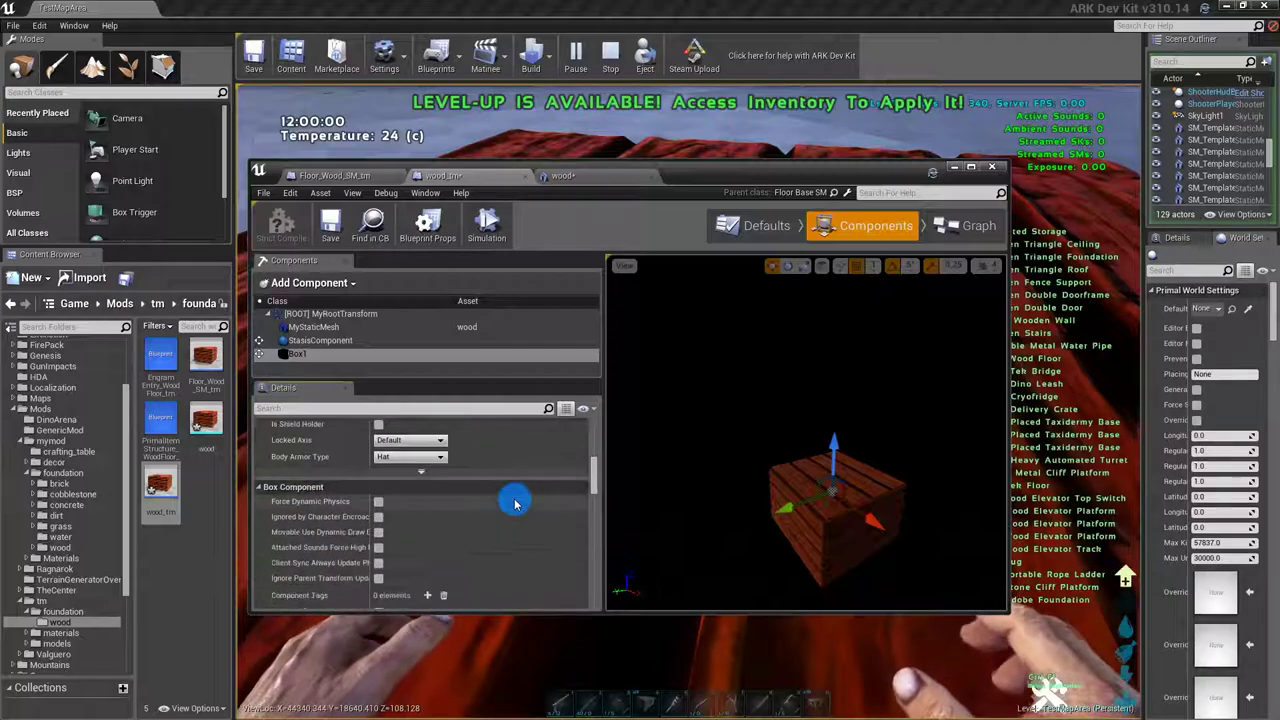
pyautogui.scroll(-2, 515, 503)
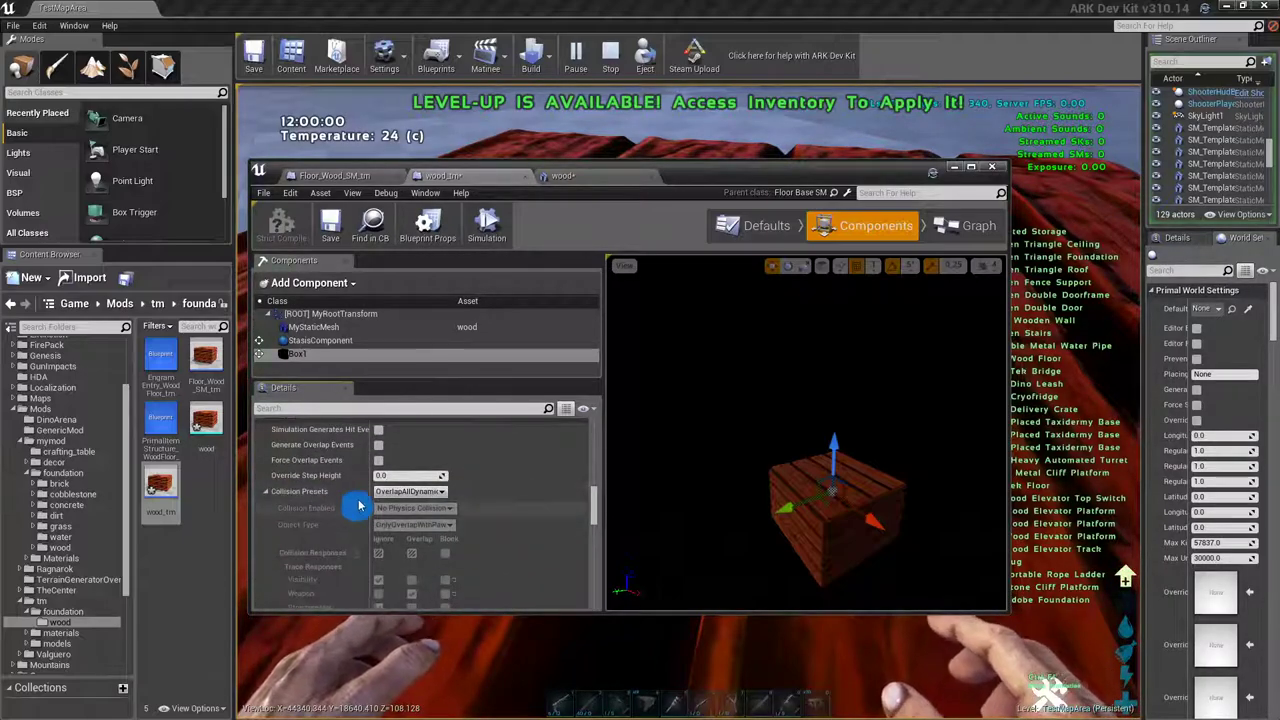
pyautogui.click(266, 493)
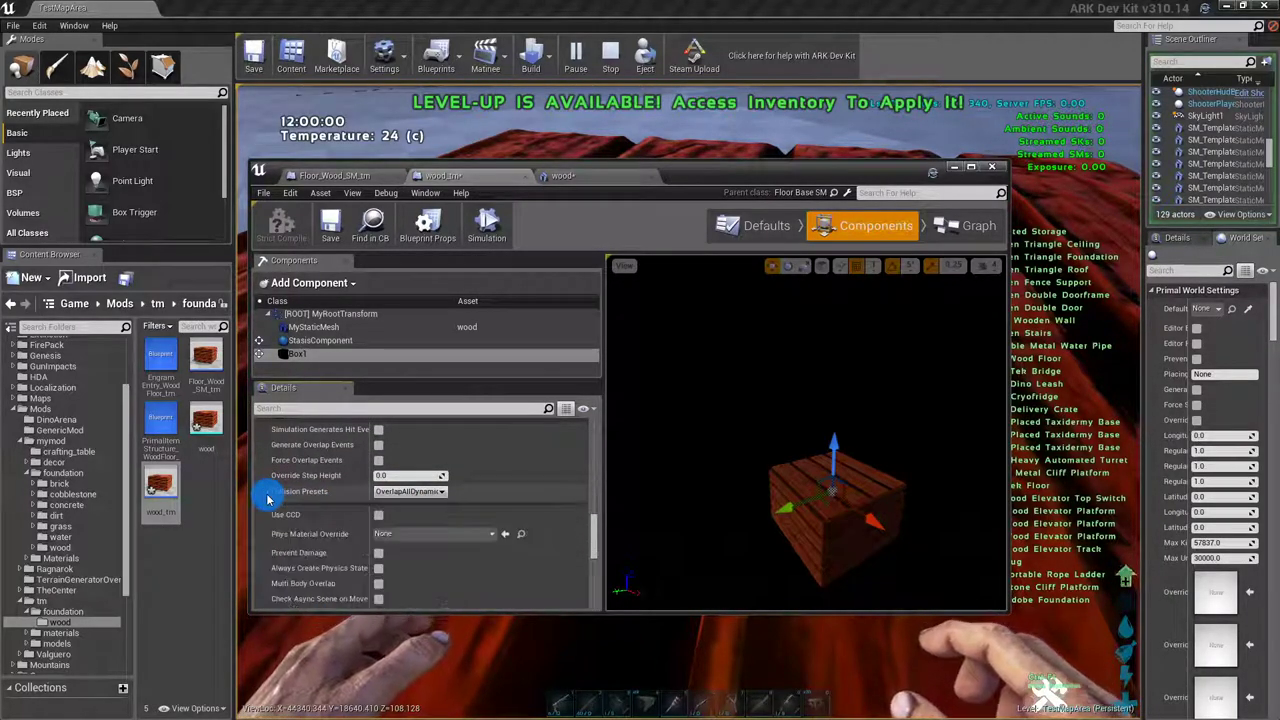
pyautogui.click(429, 492)
pyautogui.click(425, 189)
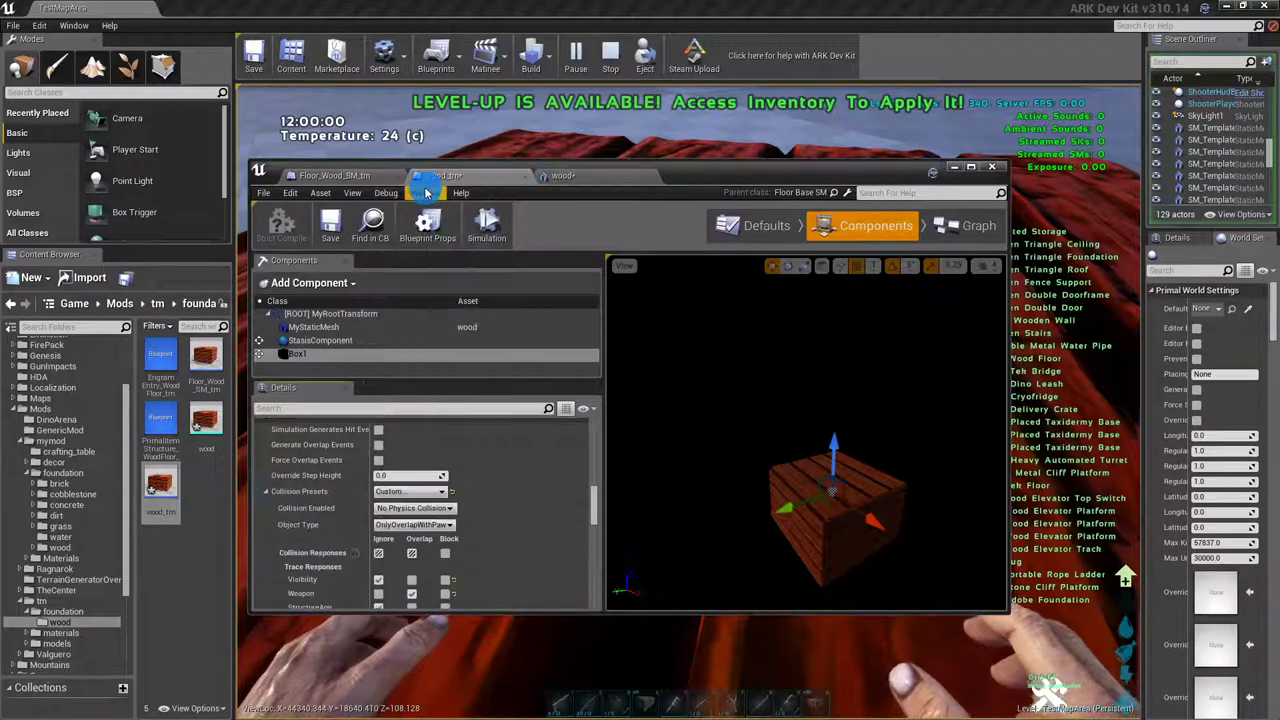
# - Set Box1 to Collision Enabled with the Structure object type
pyautogui.click(413, 510)
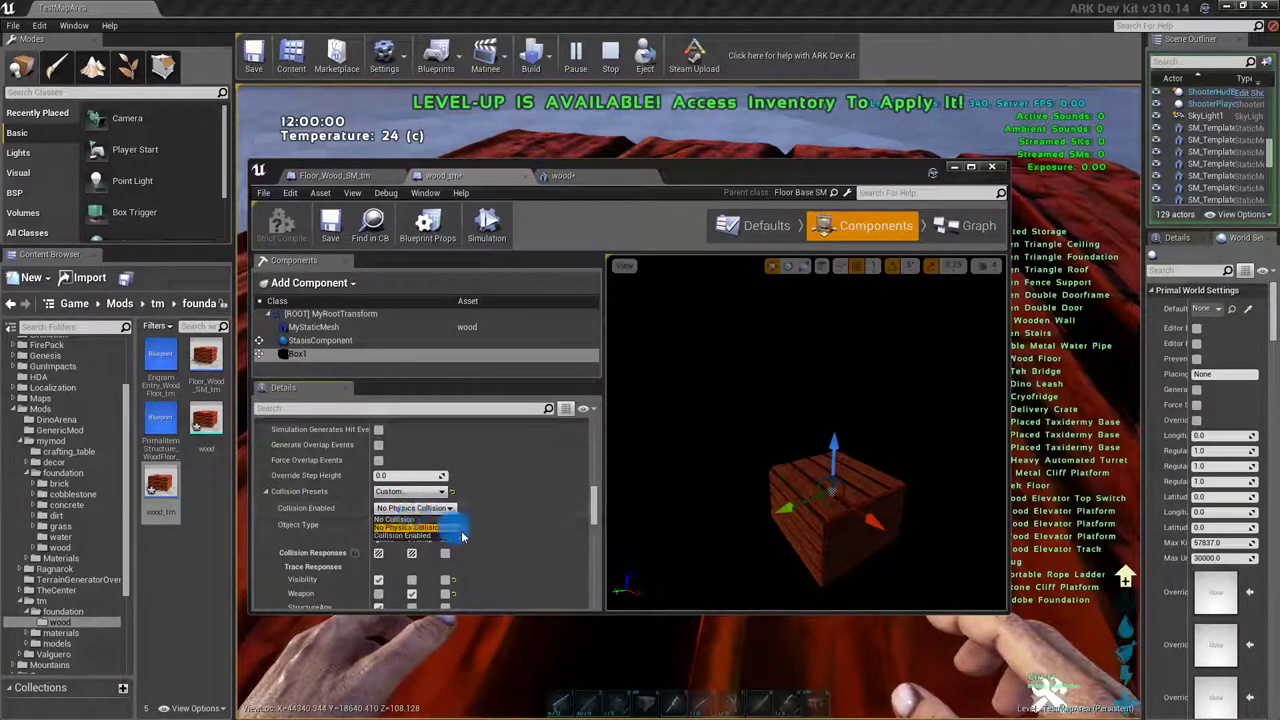
pyautogui.click(407, 538)
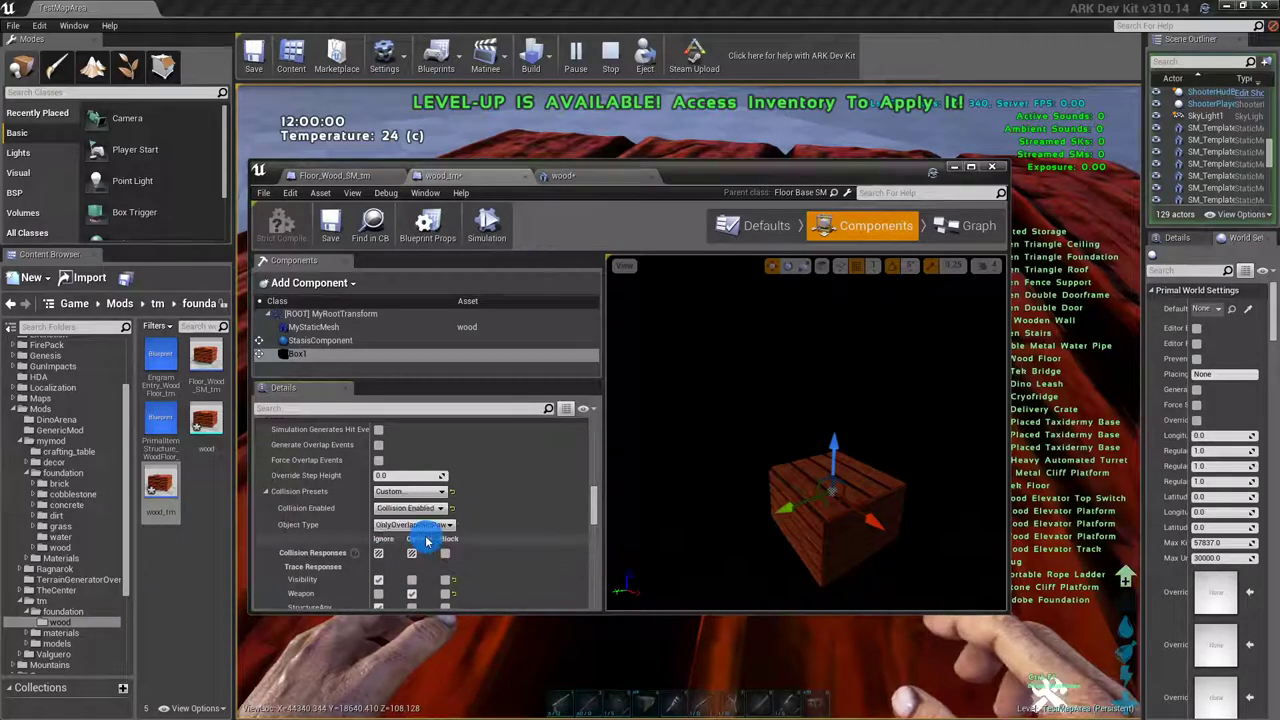
pyautogui.click(418, 526)
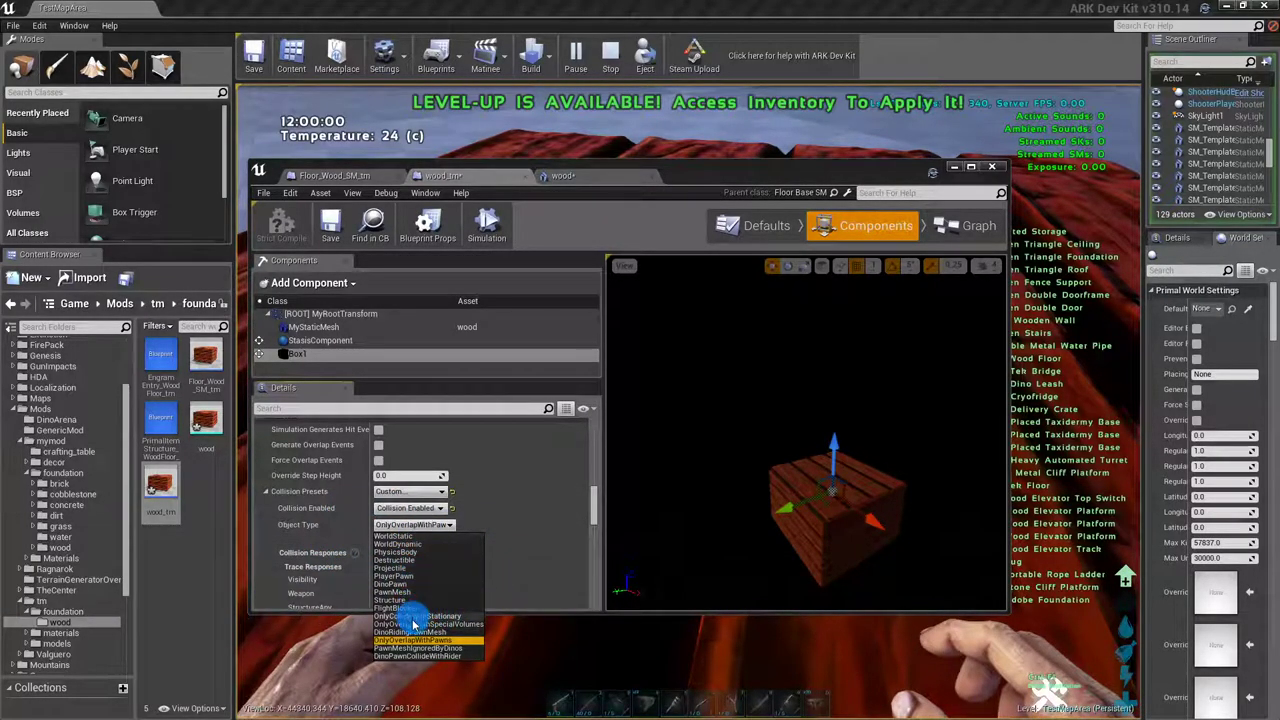
pyautogui.click(405, 601)
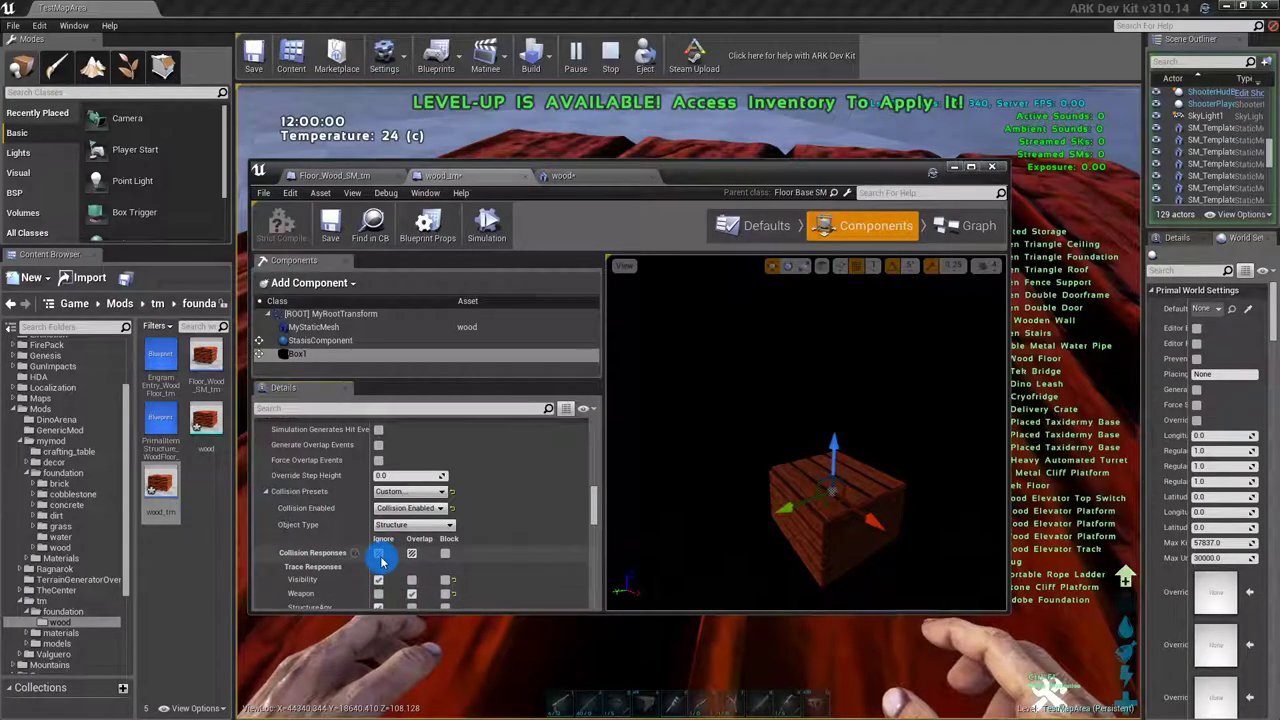
# - Set all of Box1's collision responses to Ignore
pyautogui.scroll(-2, 381, 540)
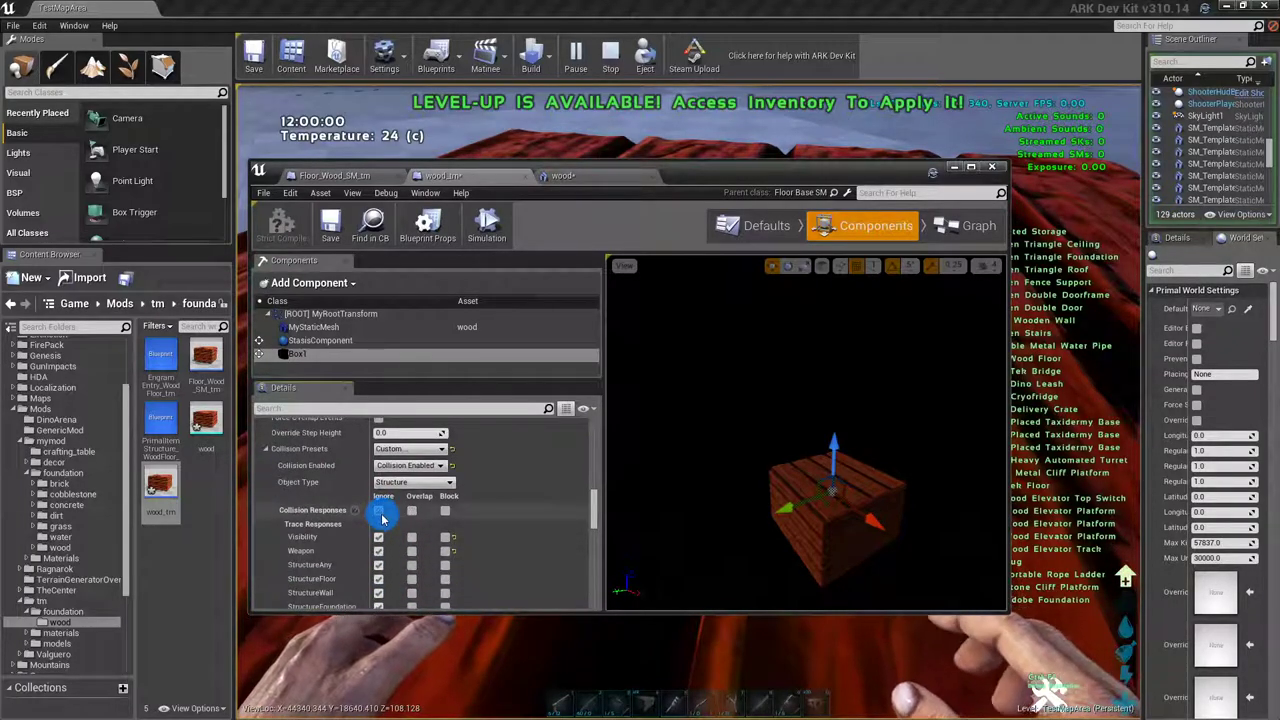
pyautogui.click(379, 512)
pyautogui.scroll(-1, 420, 543)
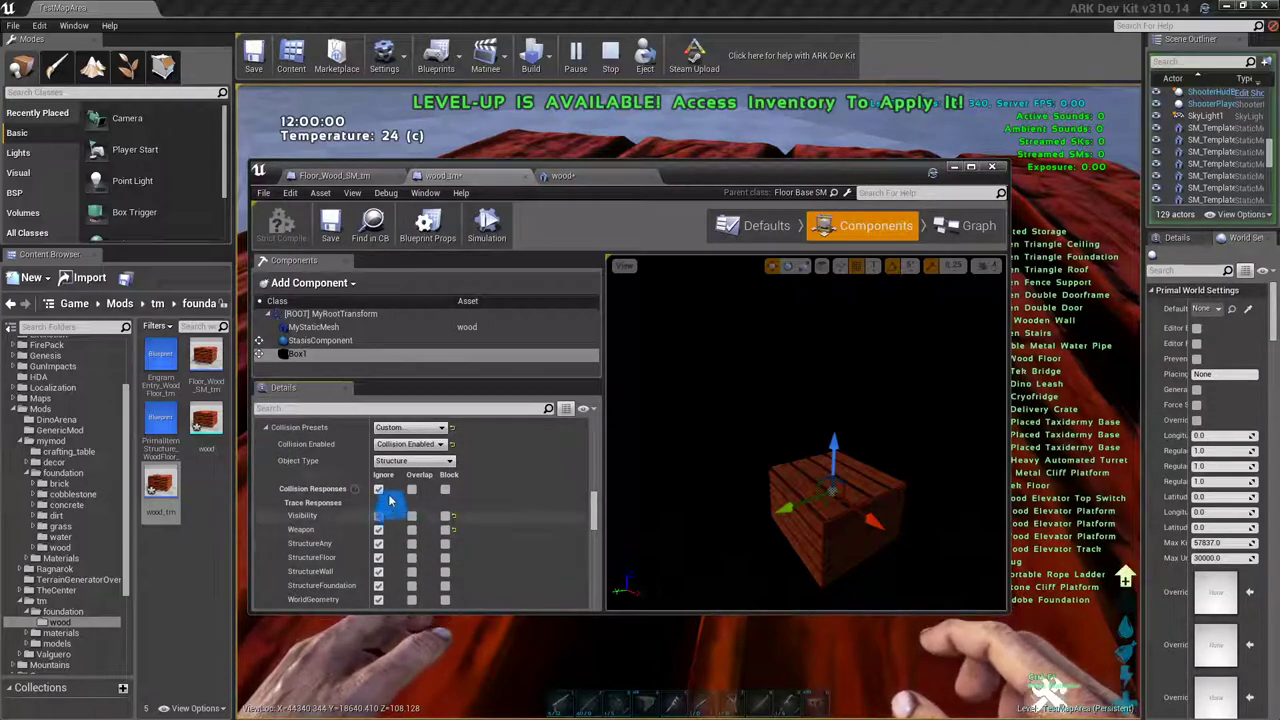
pyautogui.click(378, 490)
# - Set Box1's StructureAny and UsableOnly trace responses to Block, and save the wood_tm blueprint
pyautogui.click(377, 546)
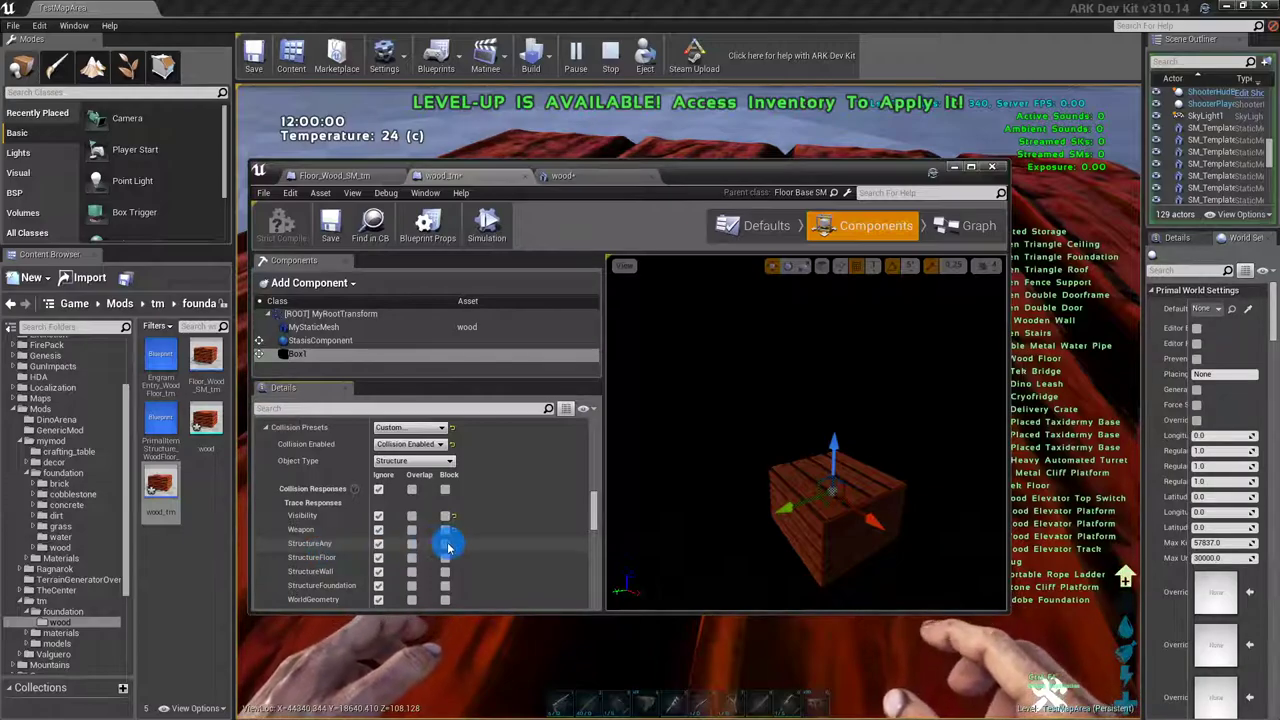
pyautogui.scroll(-5, 434, 551)
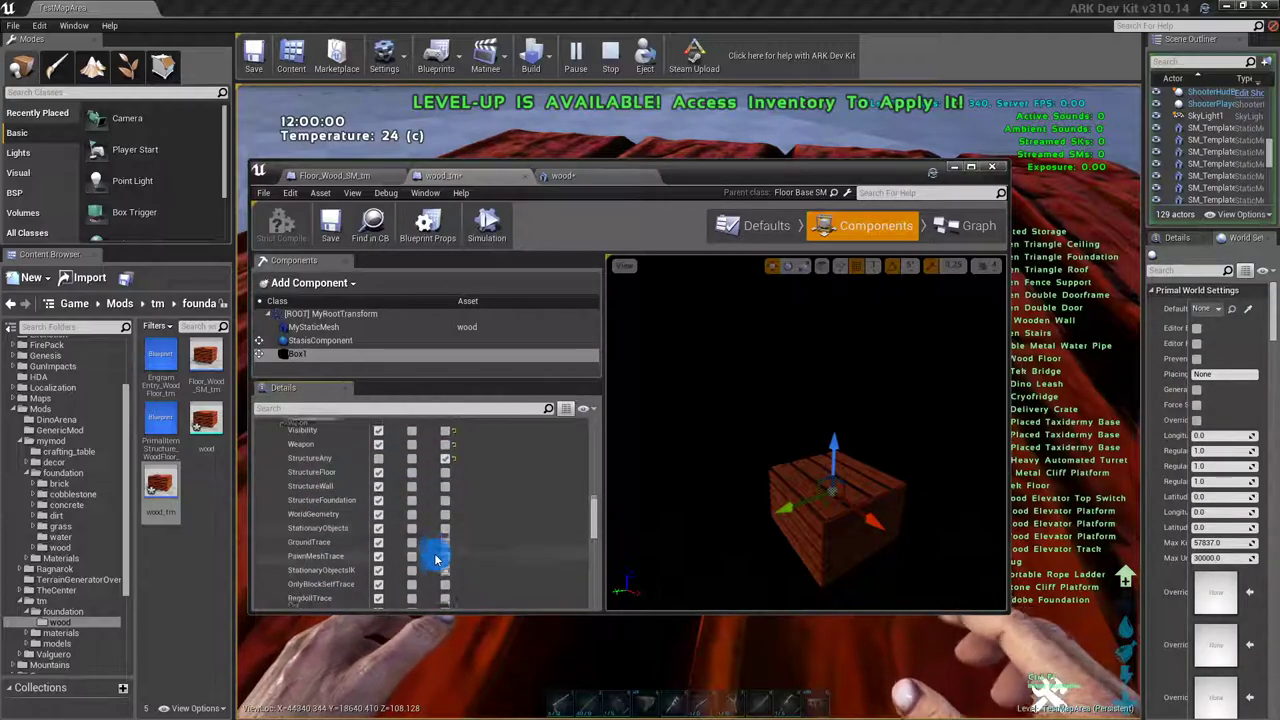
pyautogui.click(436, 560)
pyautogui.scroll(-1, 436, 560)
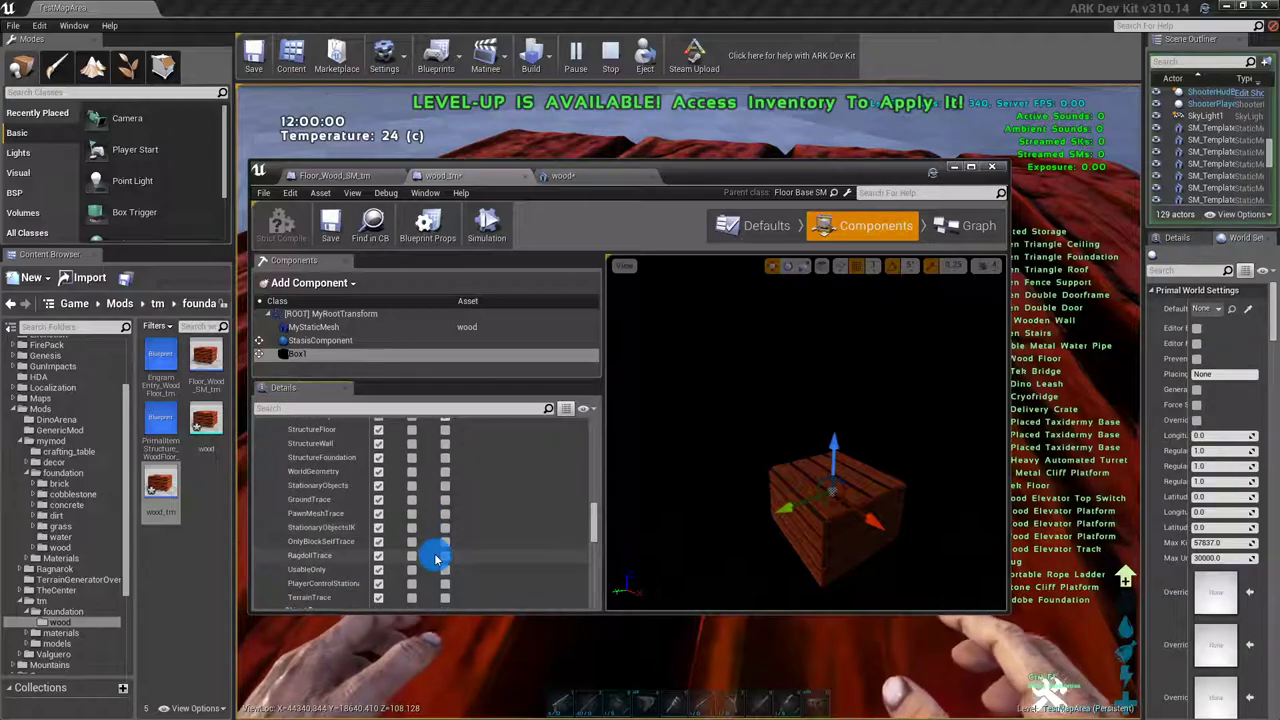
pyautogui.click(343, 577)
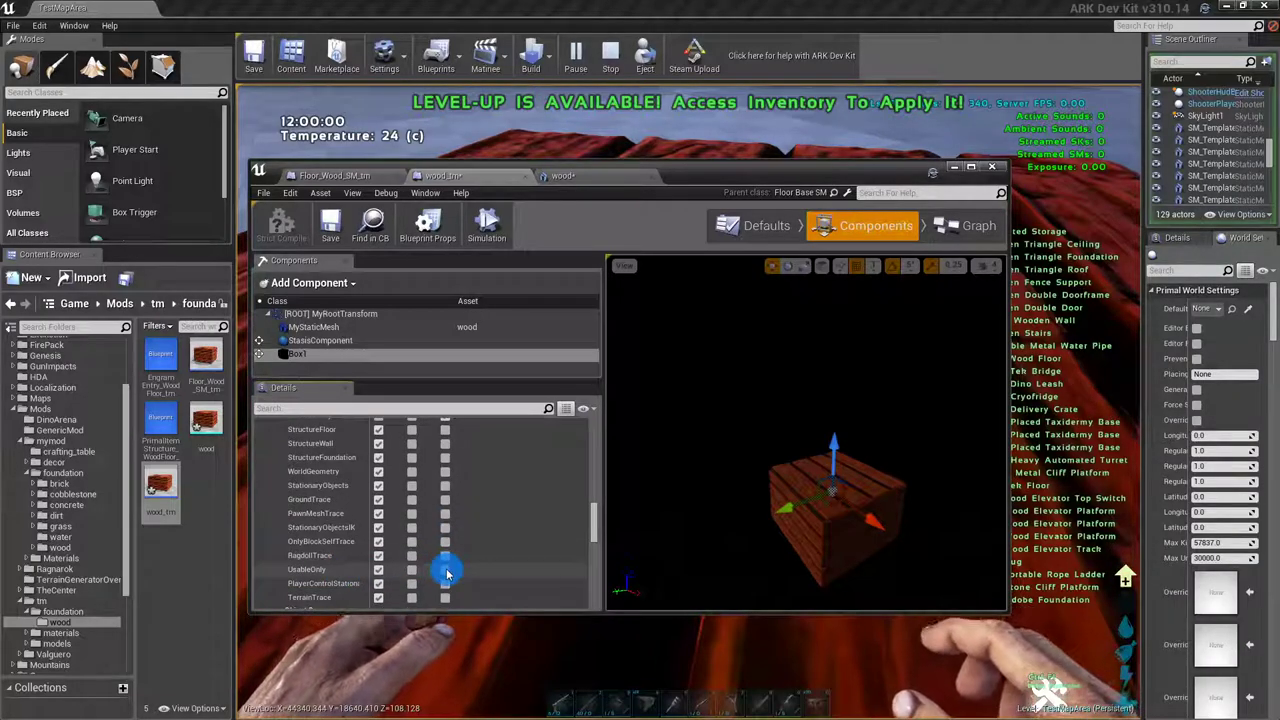
pyautogui.click(330, 225)
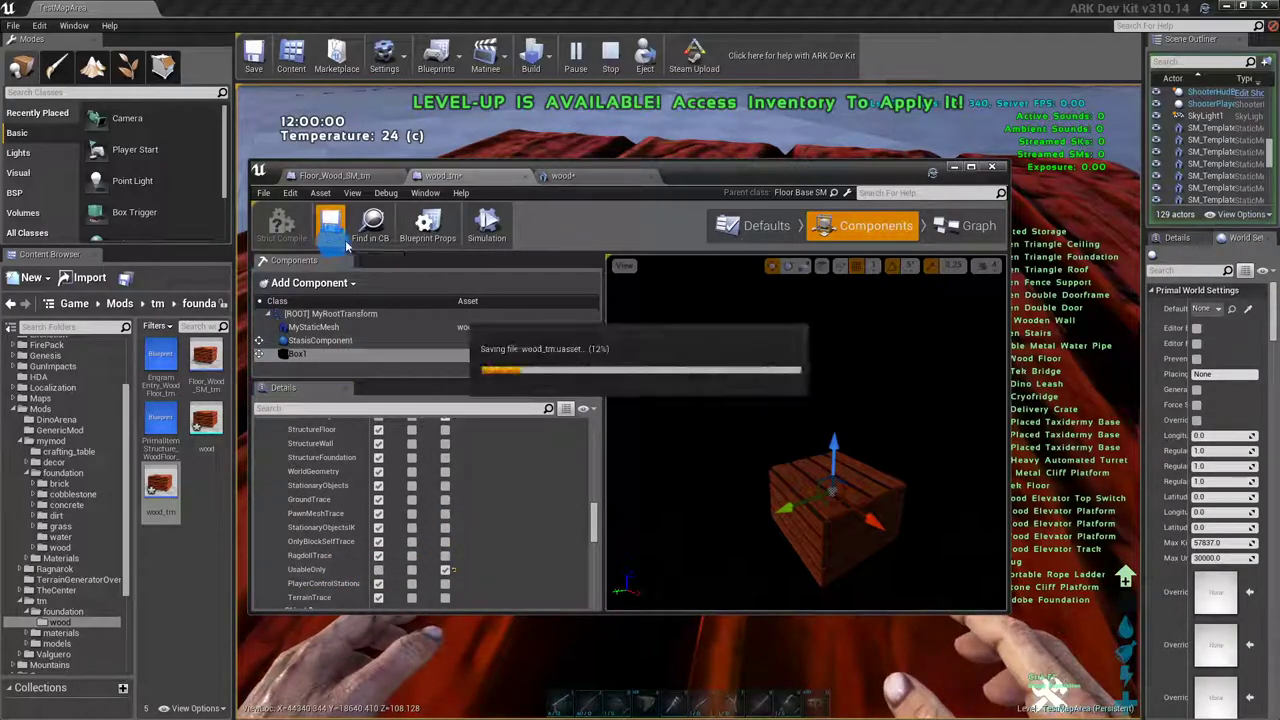
# - Place two new foundations on open ground away from the existing one in the running play session
pyautogui.click(953, 172)
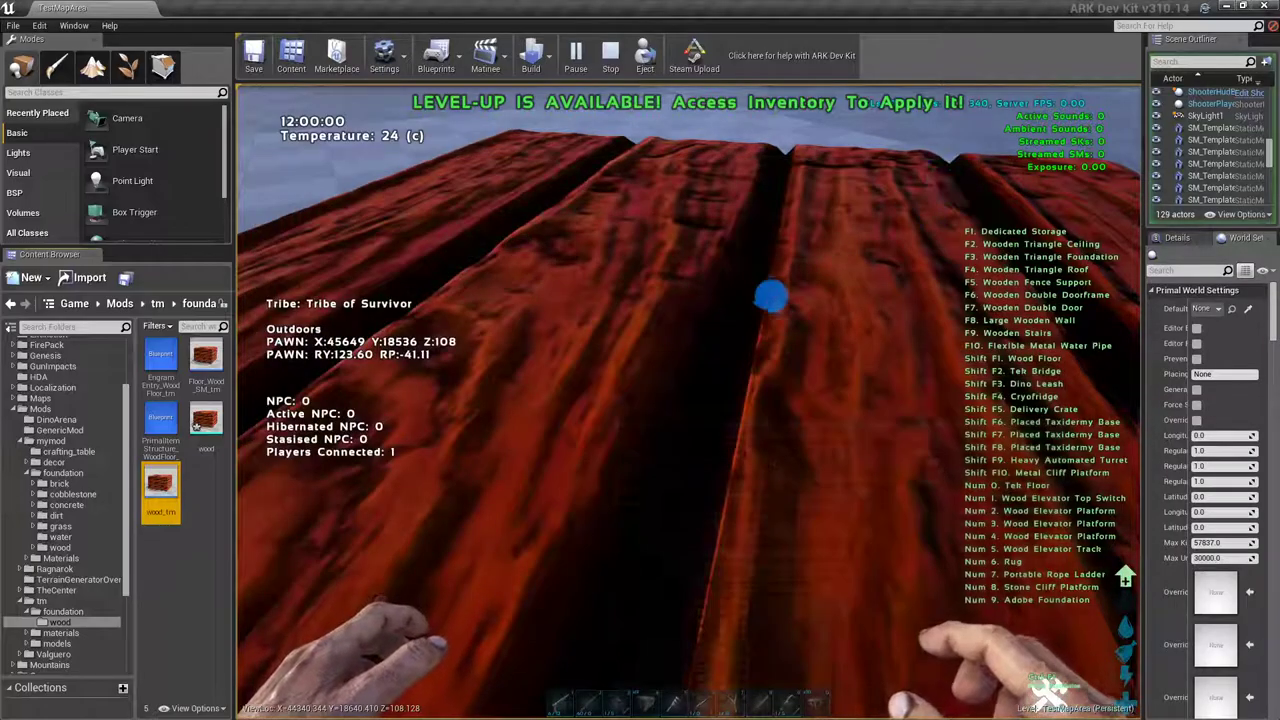
pyautogui.click(766, 294)
pyautogui.press('s')
pyautogui.press('w')
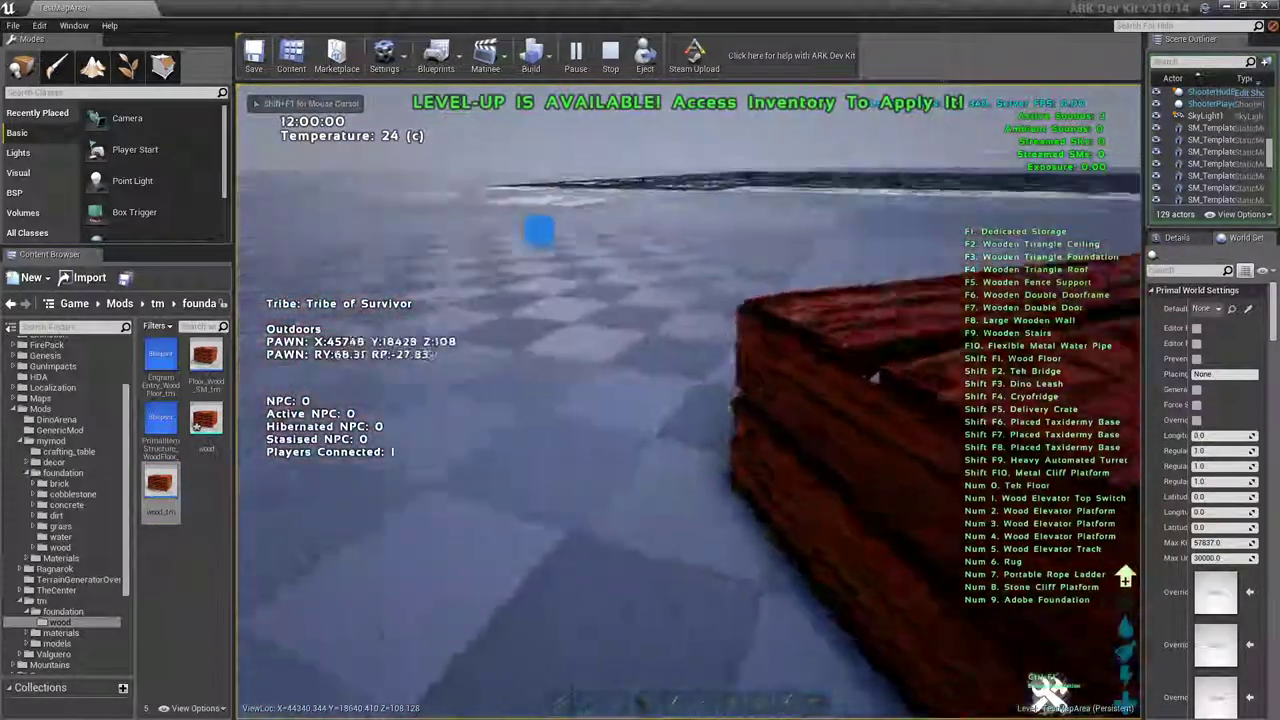
pyautogui.press('w')
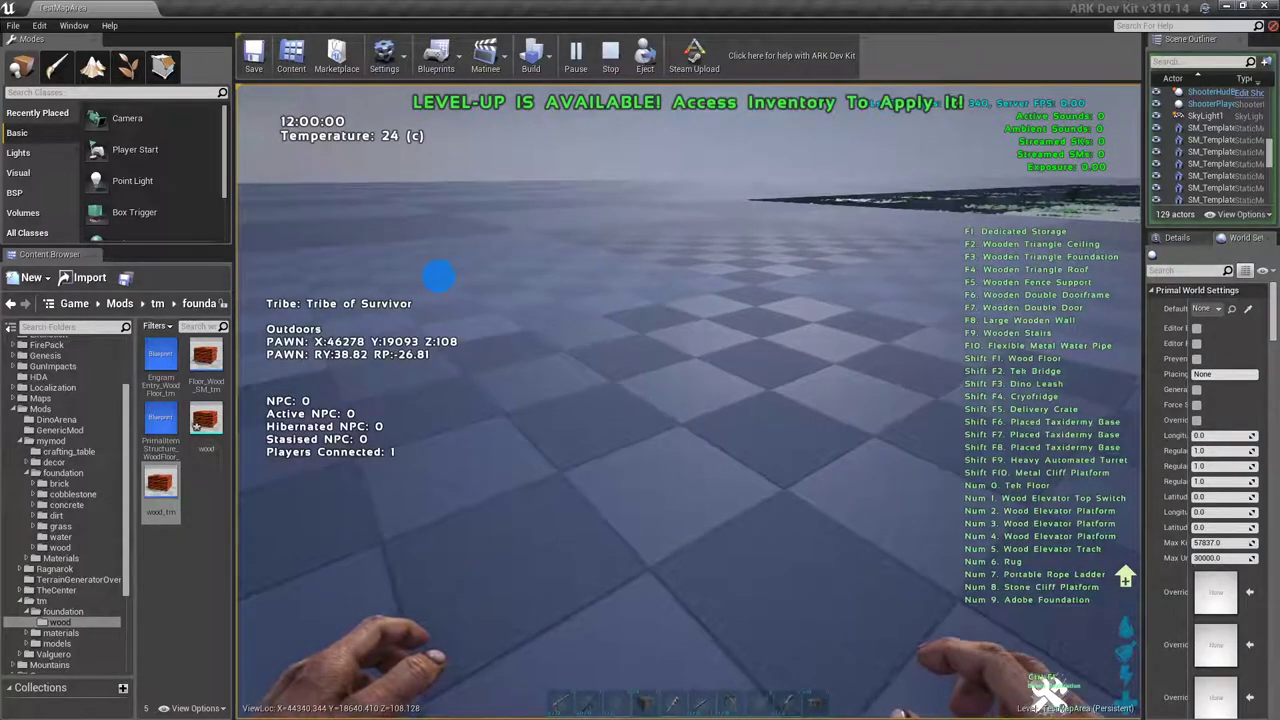
pyautogui.press('1')
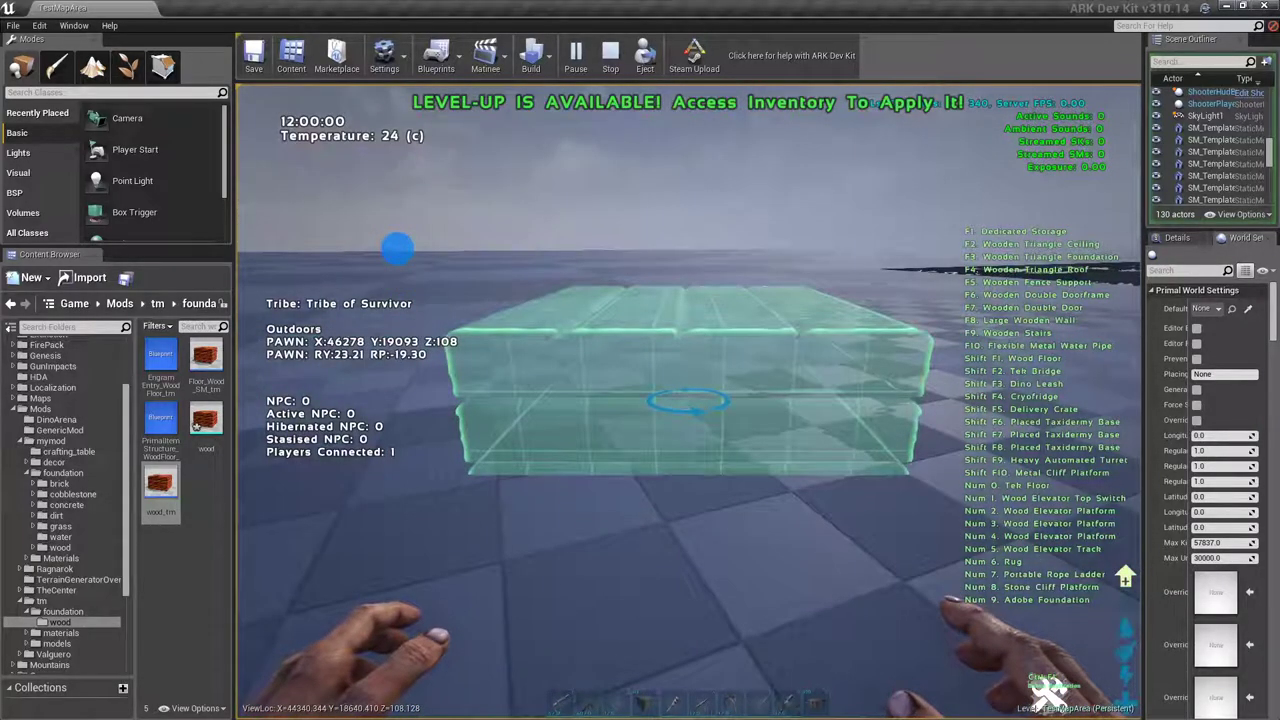
pyautogui.click(397, 250)
pyautogui.press('1')
pyautogui.click(520, 238)
# - Test the newly placed foundations by walking up to and around them and checking their pickup prompt
pyautogui.press('w')
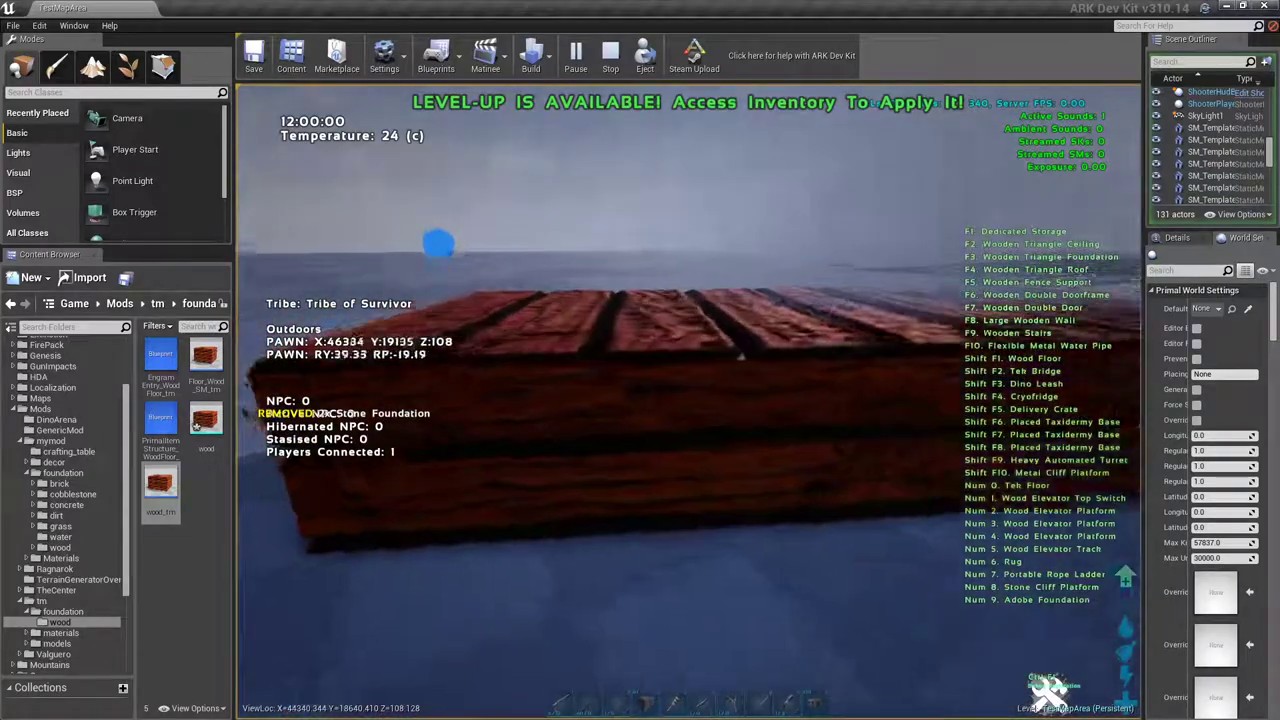
pyautogui.press('e')
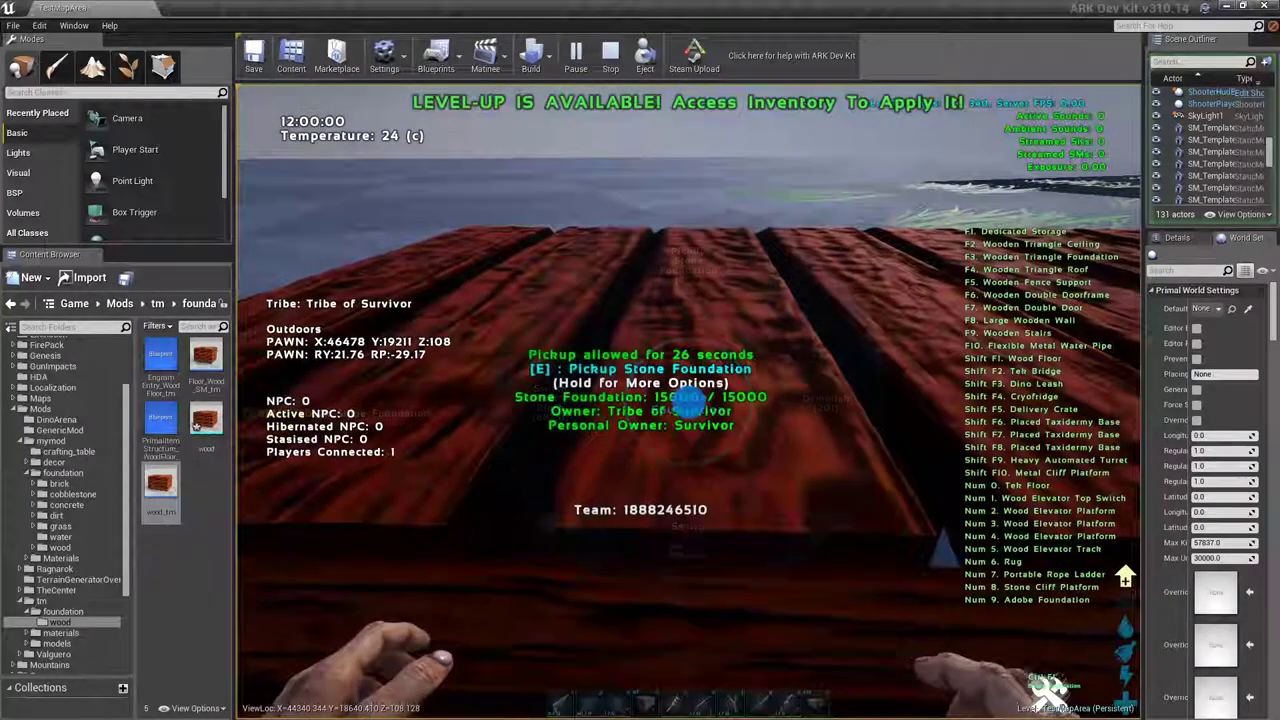
pyautogui.press('w')
pyautogui.press('s')
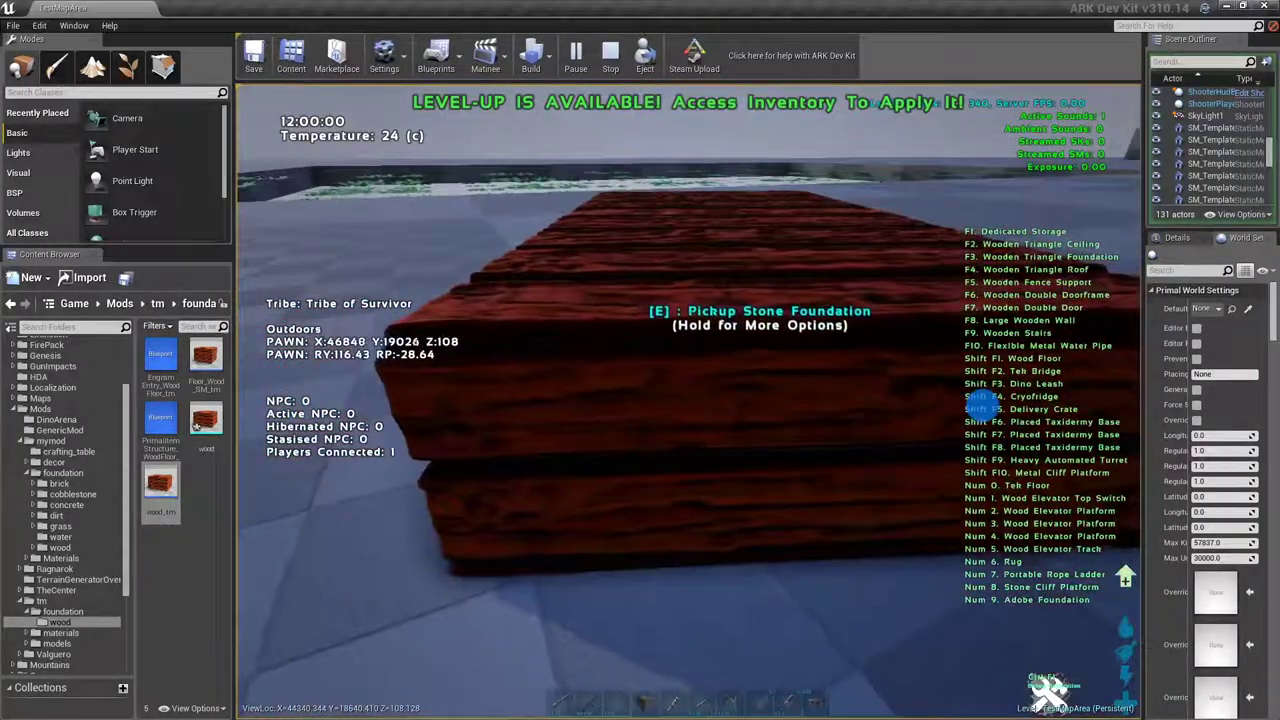
# - Test the placed foundations' collision further by walking forward and back against their edges
pyautogui.press('w')
pyautogui.press('w')
pyautogui.press('s')
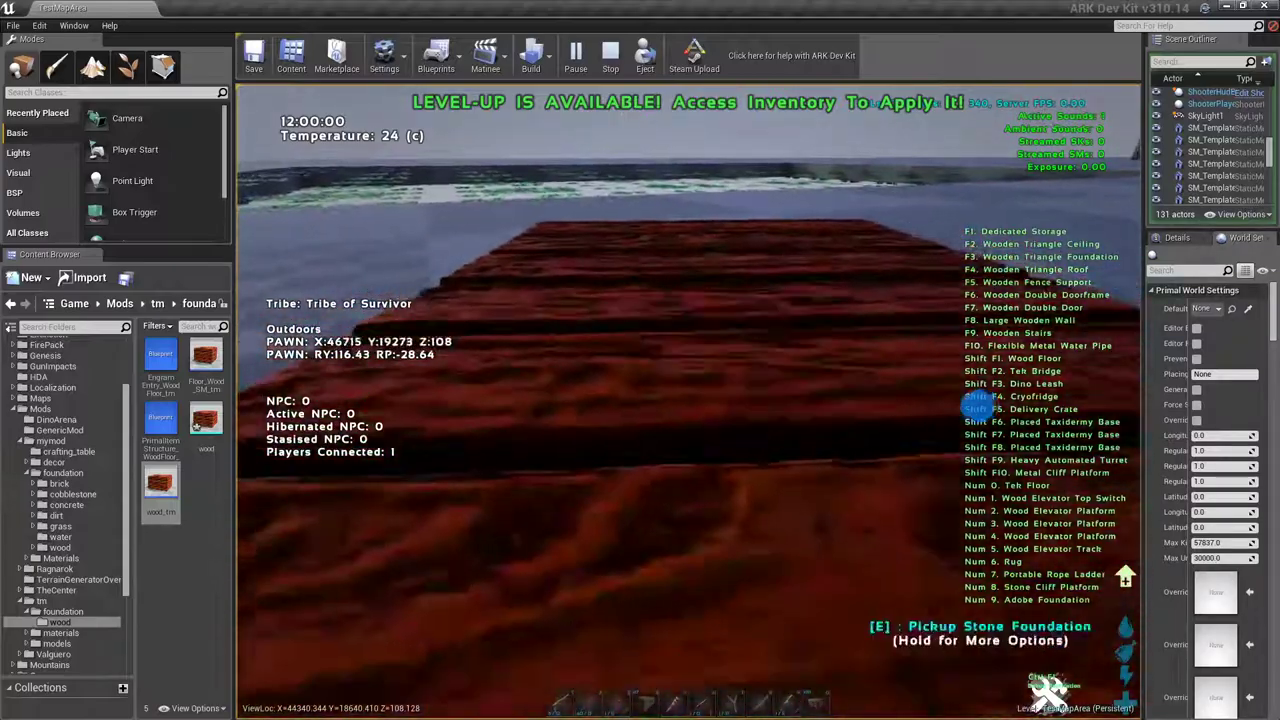
pyautogui.press('s')
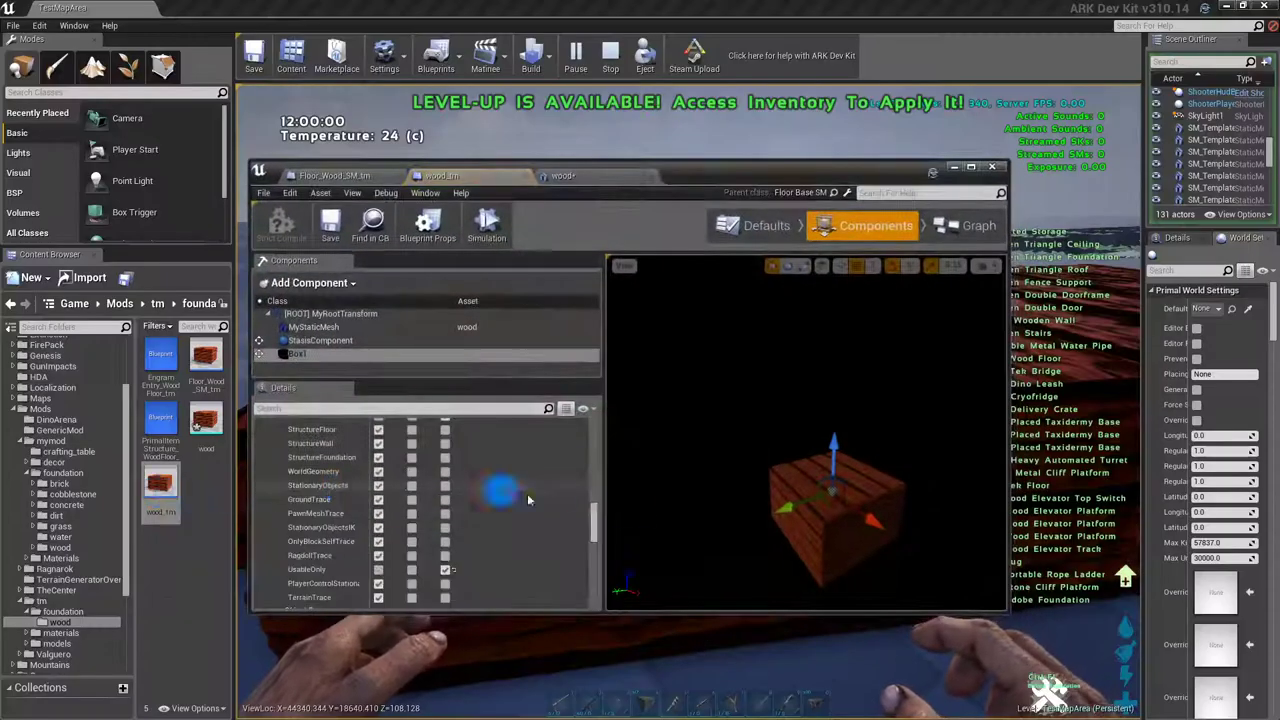
# - Scale the Box1 component of the wood_tm blueprint to 5.0 on all three axes and save the blueprint
pyautogui.click(300, 355)
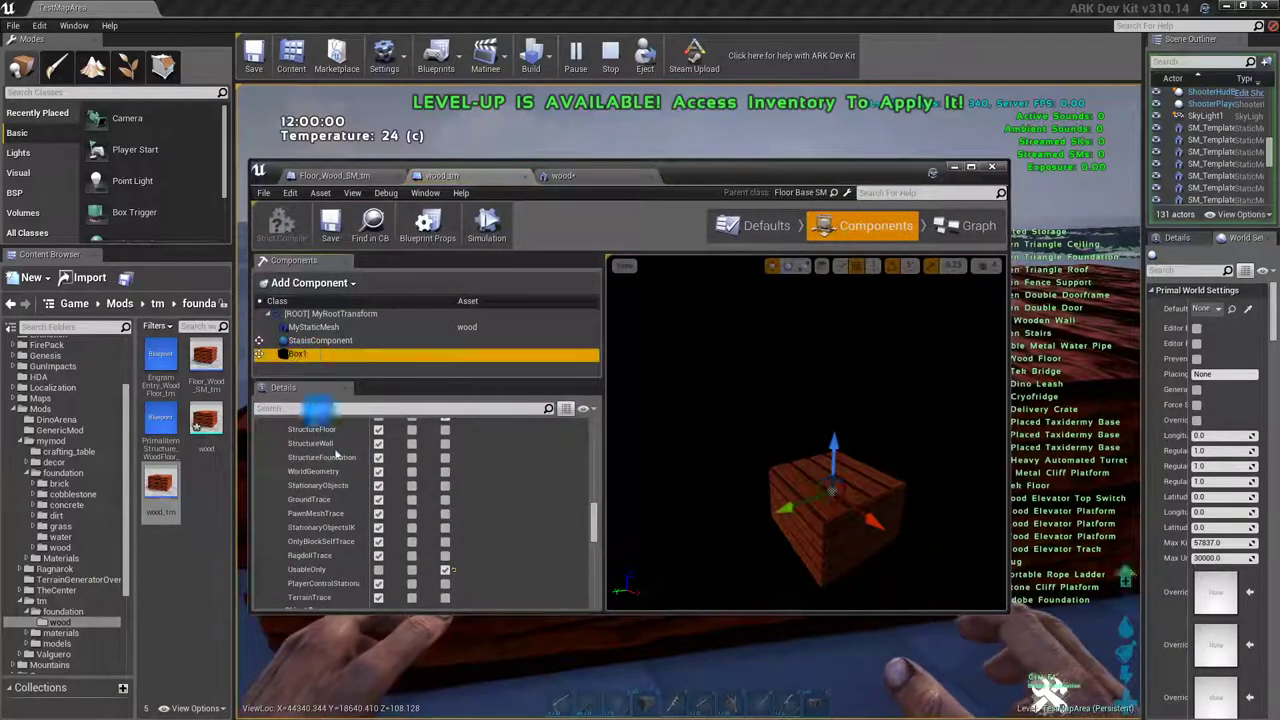
pyautogui.scroll(4, 424, 527)
pyautogui.scroll(5, 843, 560)
pyautogui.moveTo(851, 553); pyautogui.dragTo(877, 595, button='right')
pyautogui.moveTo(877, 596); pyautogui.dragTo(825, 470)
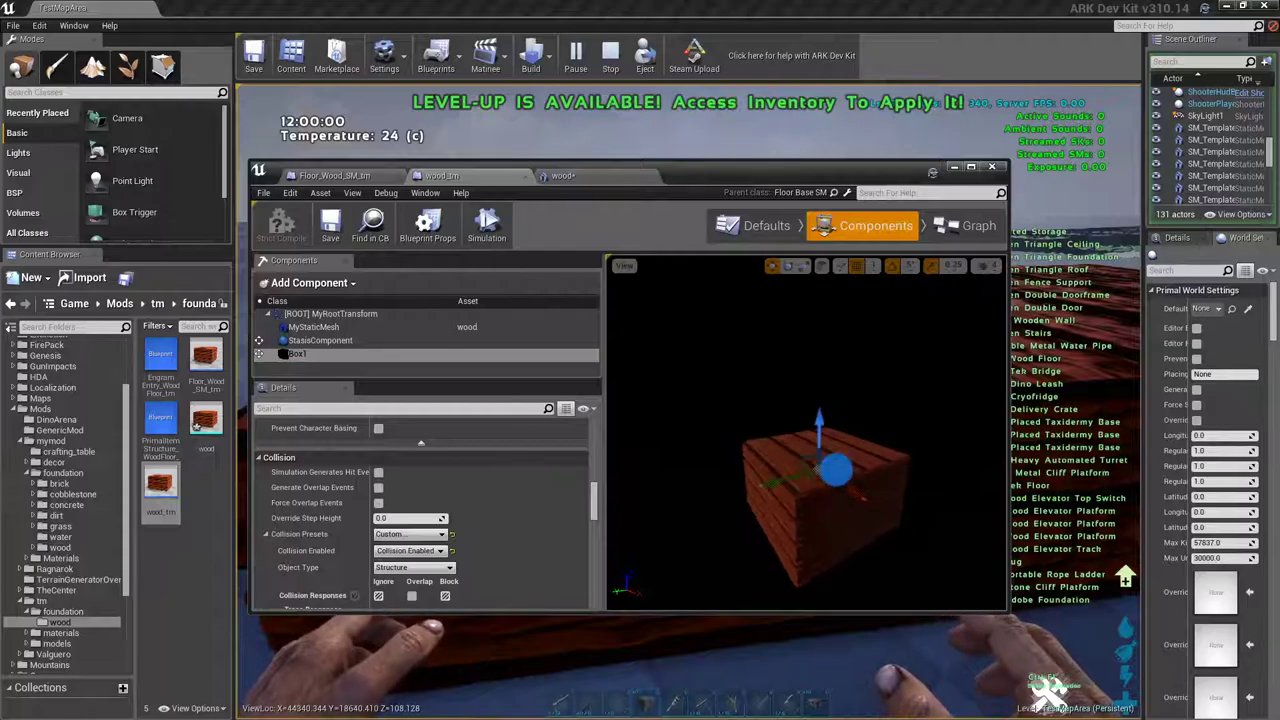
pyautogui.scroll(-10, 421, 545)
pyautogui.scroll(6, 421, 549)
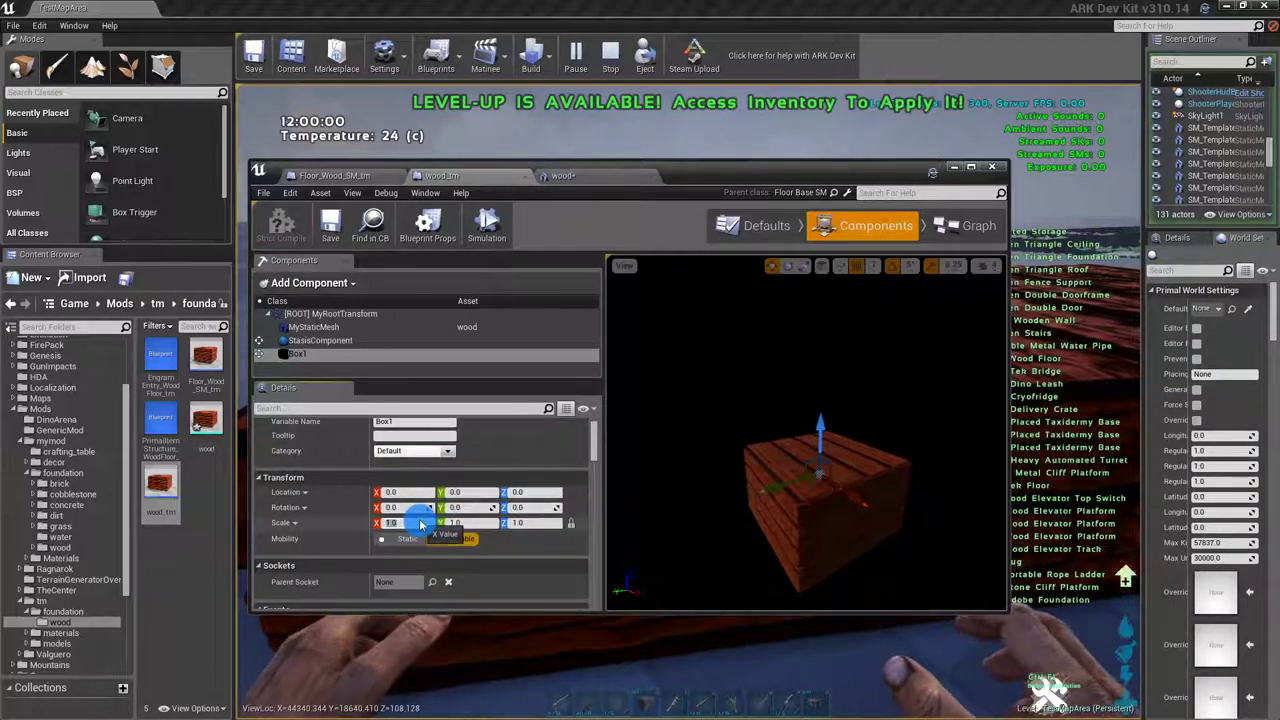
pyautogui.press('Return')
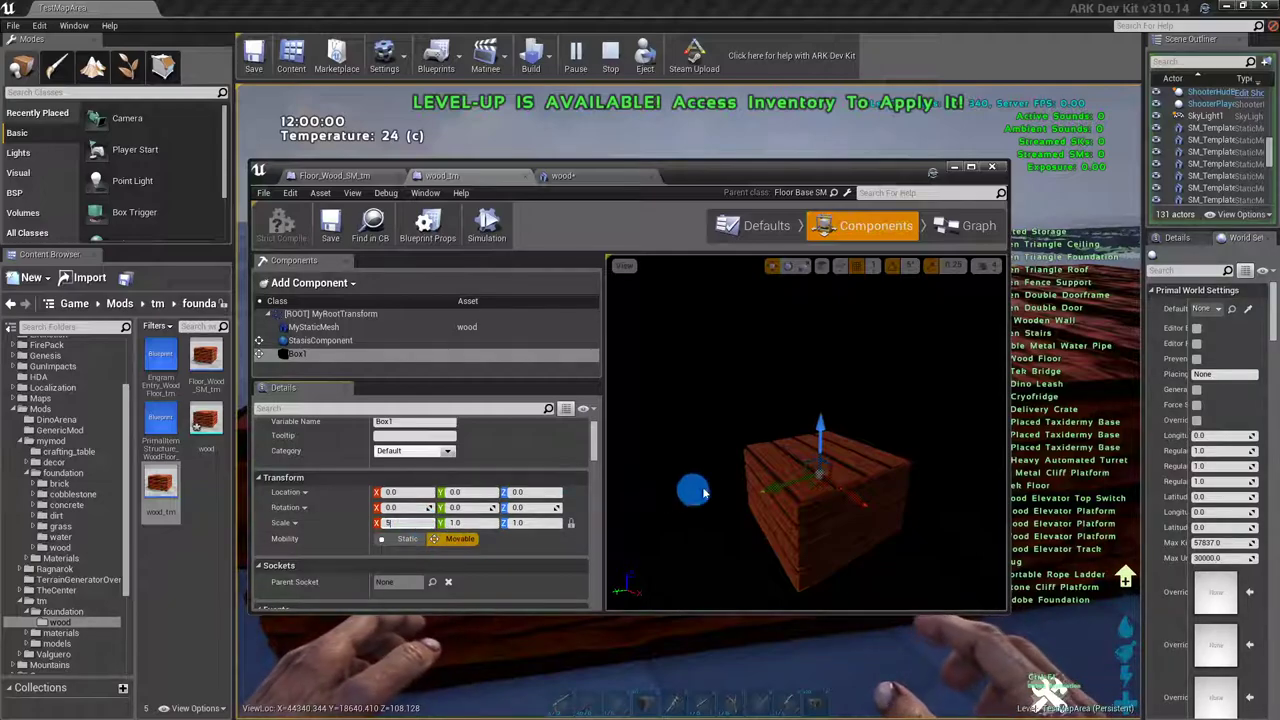
pyautogui.moveTo(720, 492); pyautogui.dragTo(692, 542)
pyautogui.moveTo(808, 452); pyautogui.dragTo(792, 438)
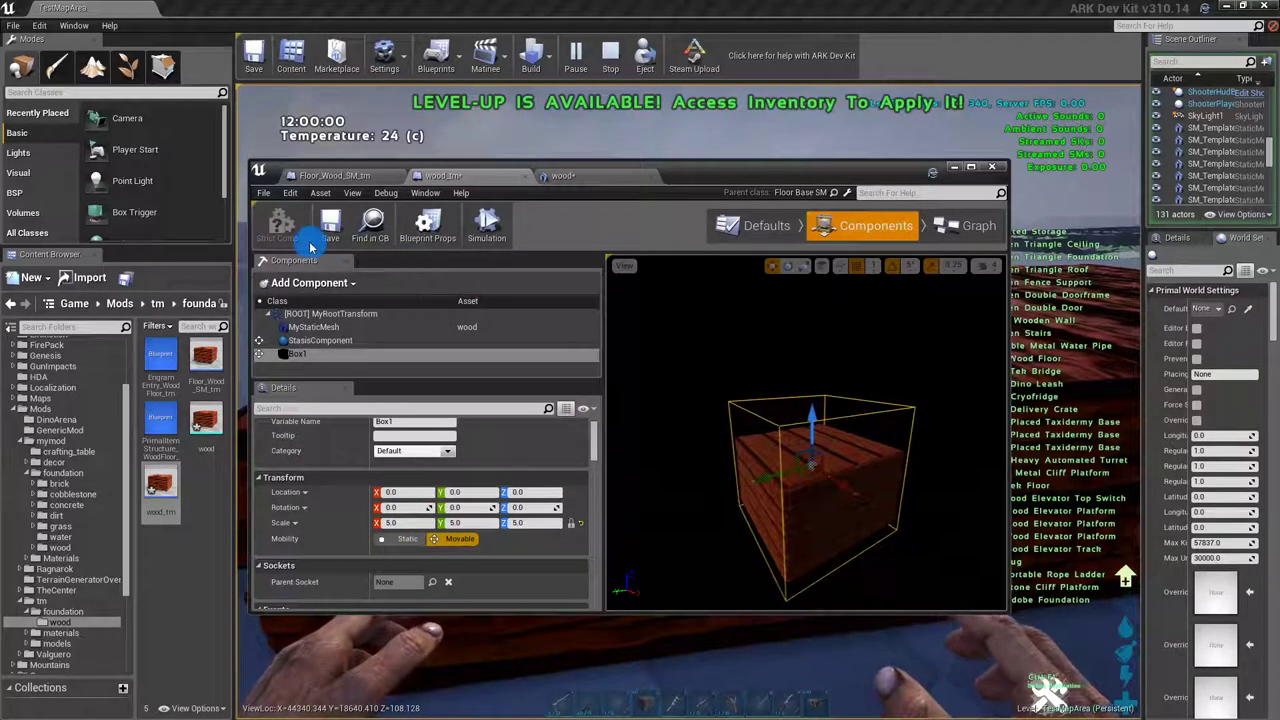
pyautogui.click(330, 228)
# - Return to the running play session and test the placed foundations by walking and crouching against them
pyautogui.click(956, 167)
pyautogui.click(852, 308)
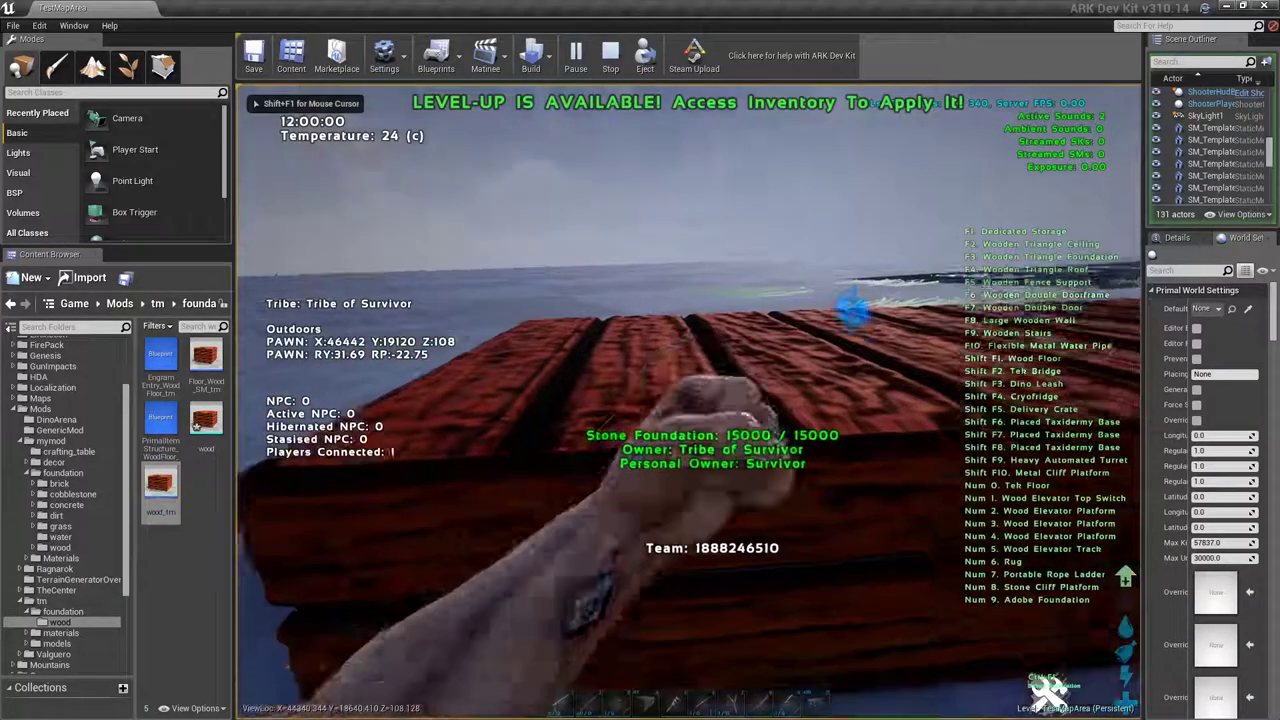
pyautogui.press('w')
pyautogui.press('c')
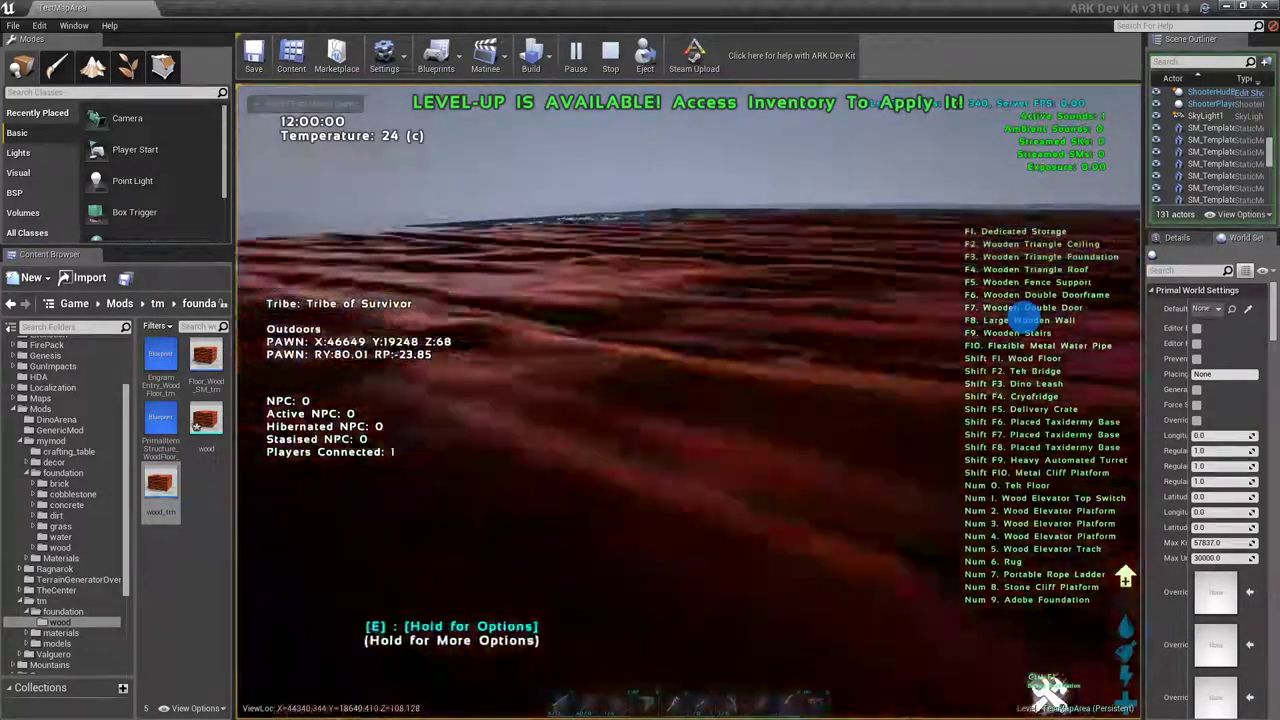
pyautogui.press('c')
pyautogui.press('w')
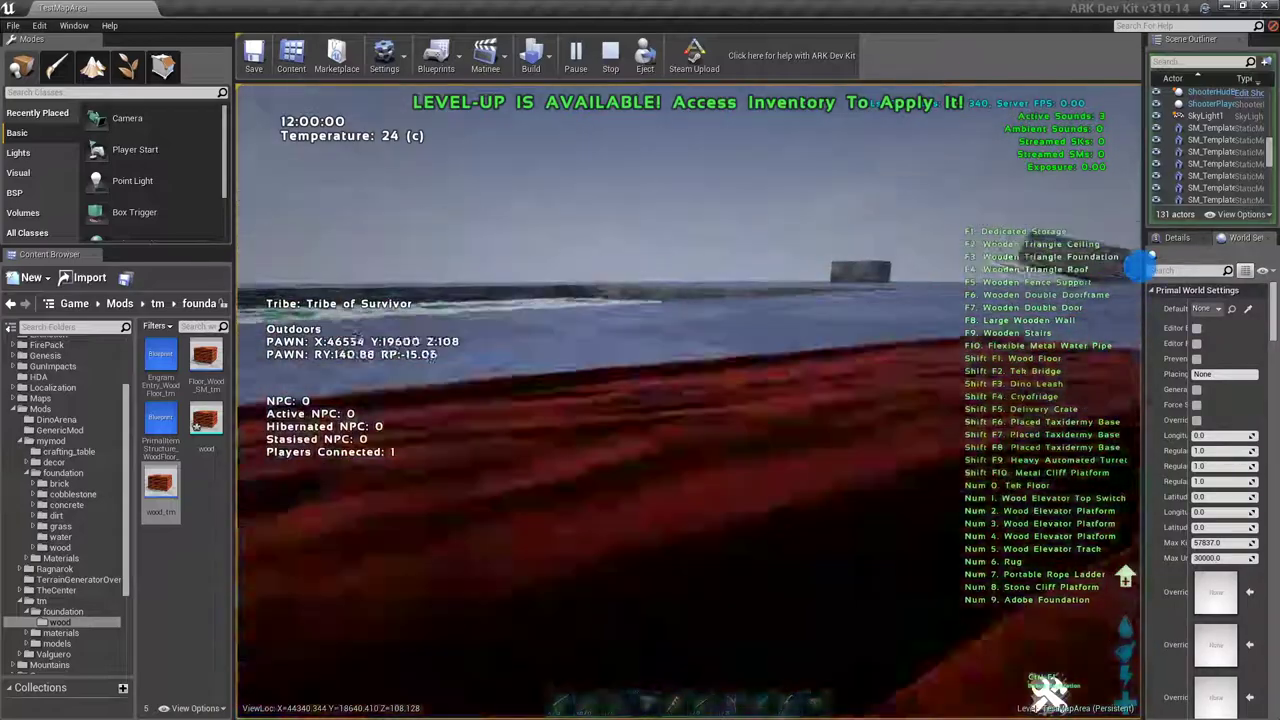
pyautogui.press('s')
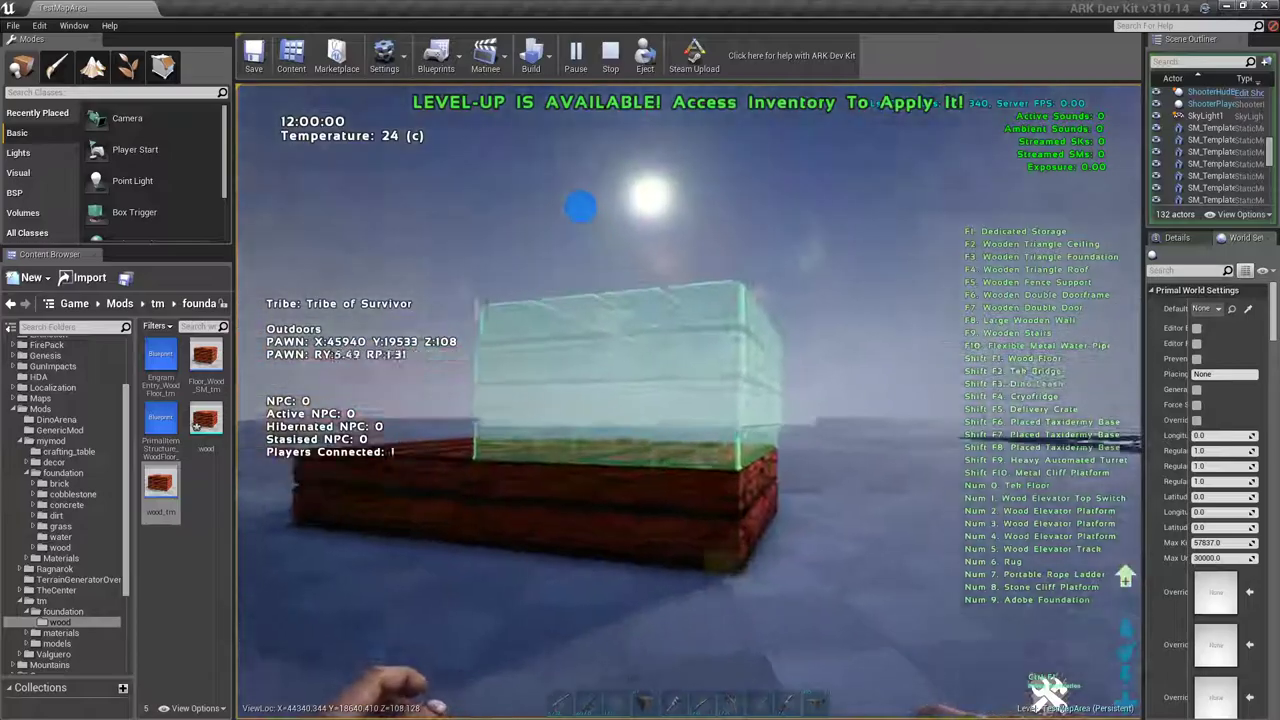
# - Place another foundation on top of an existing one and walk up to it
pyautogui.click(575, 215)
pyautogui.press('w')
pyautogui.press('s')
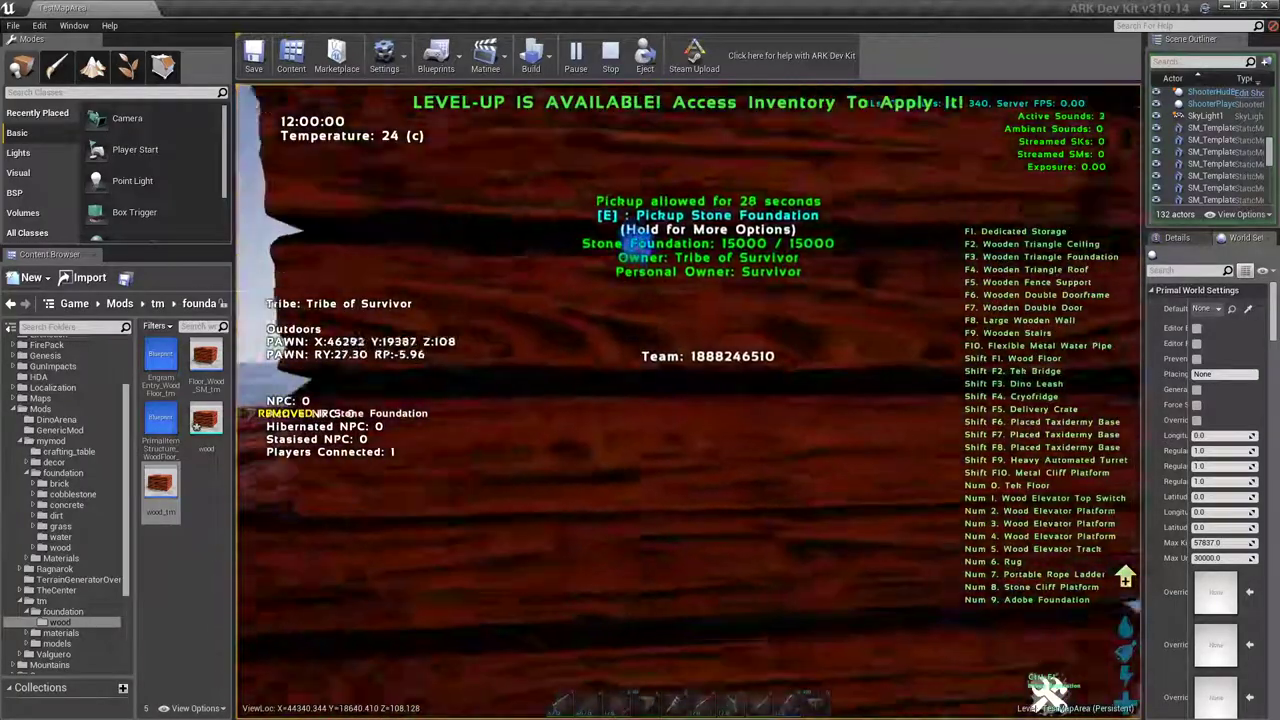
# - Test the stacked foundations' collision by walking around them and jumping onto the lower one
pyautogui.press('a')
pyautogui.press('w')
pyautogui.press('space')
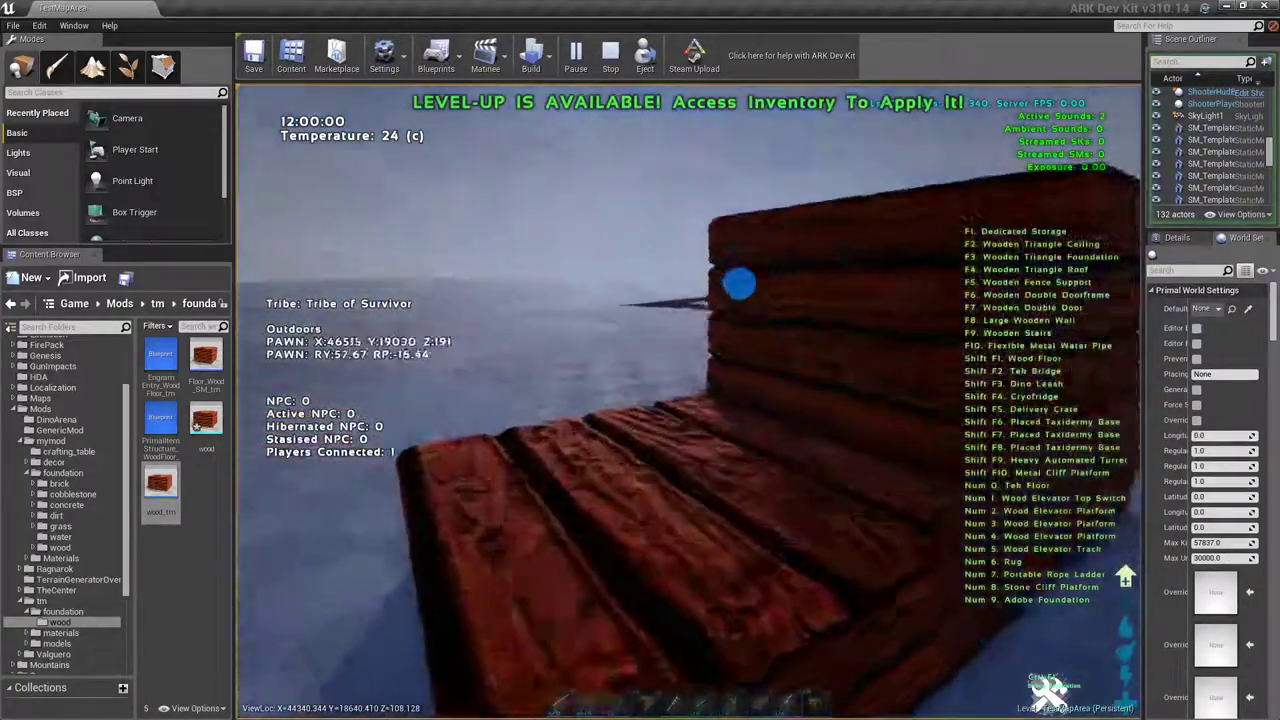
pyautogui.press('a')
pyautogui.press('s')
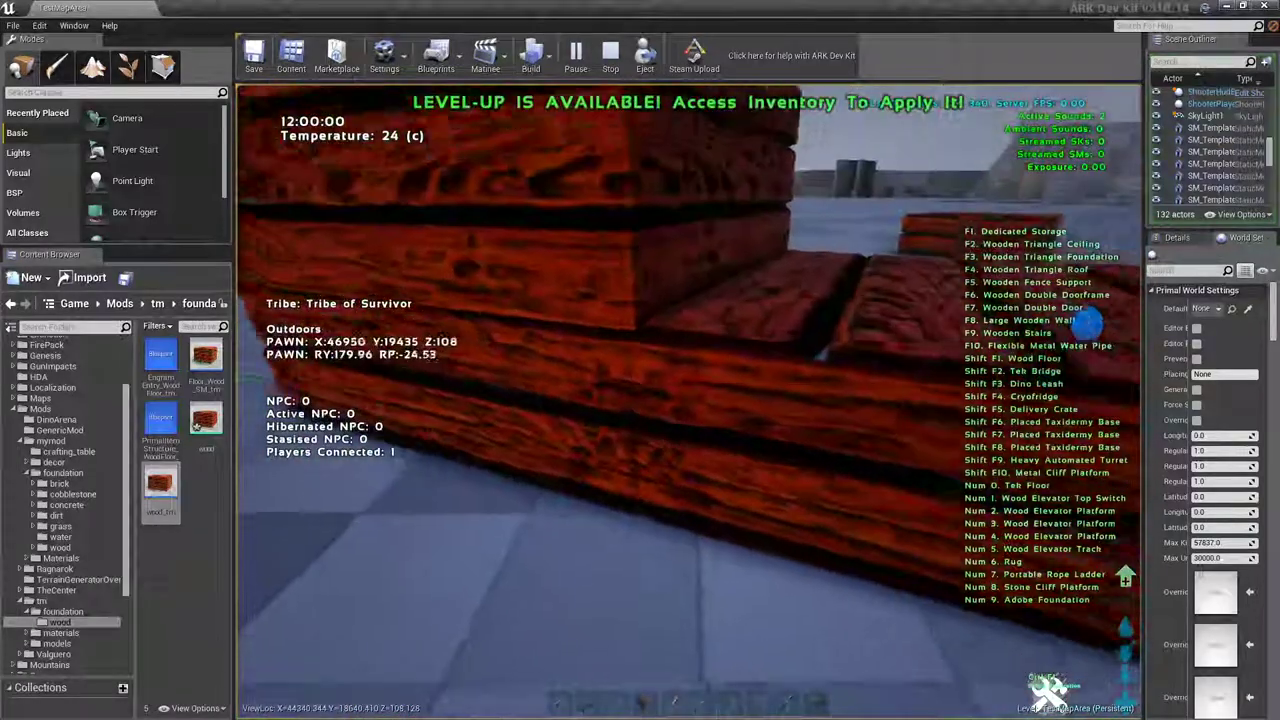
pyautogui.press('s')
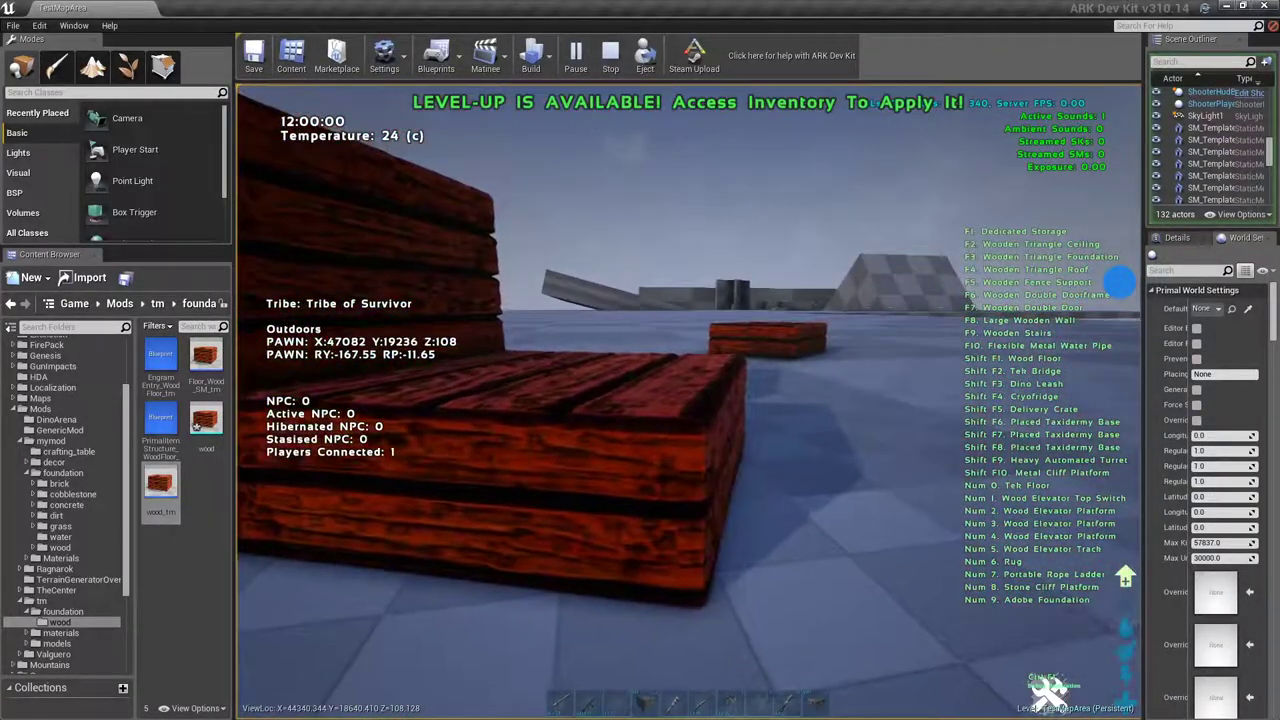